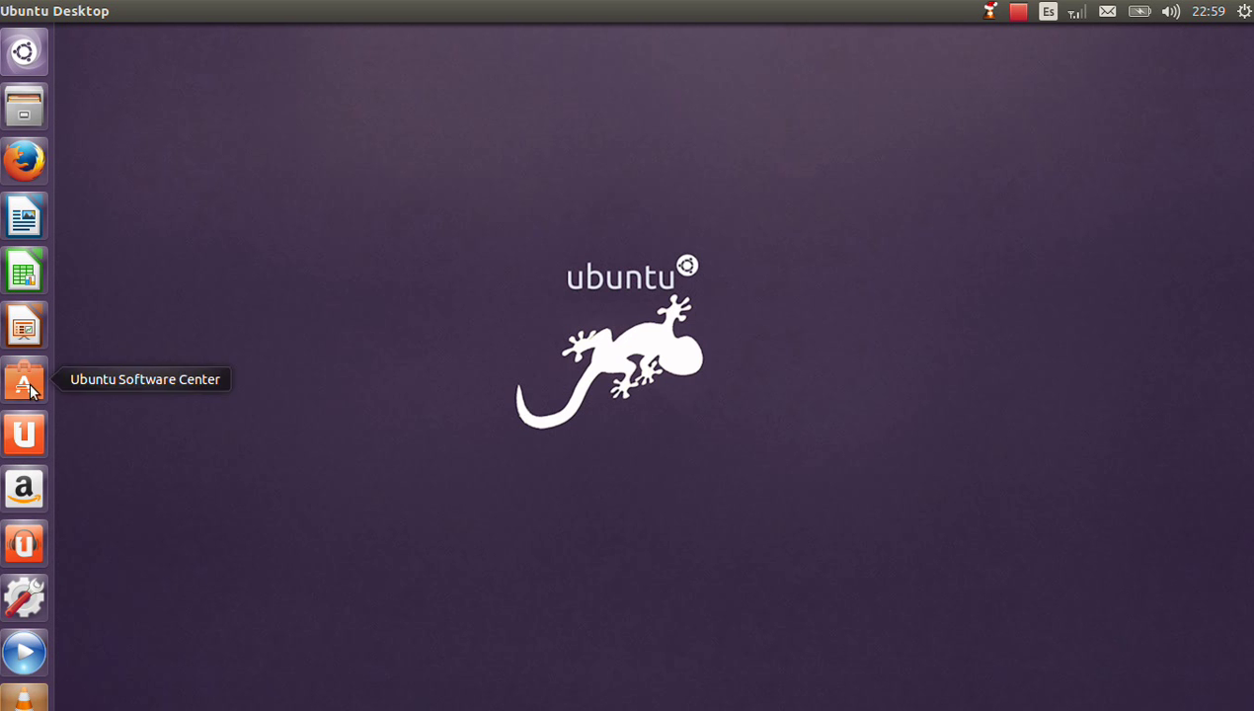
Step: Find umbrello in the Ubuntu Software Center and install the Umbrello UML Modeller, authenticating with the account password
click(25, 383)
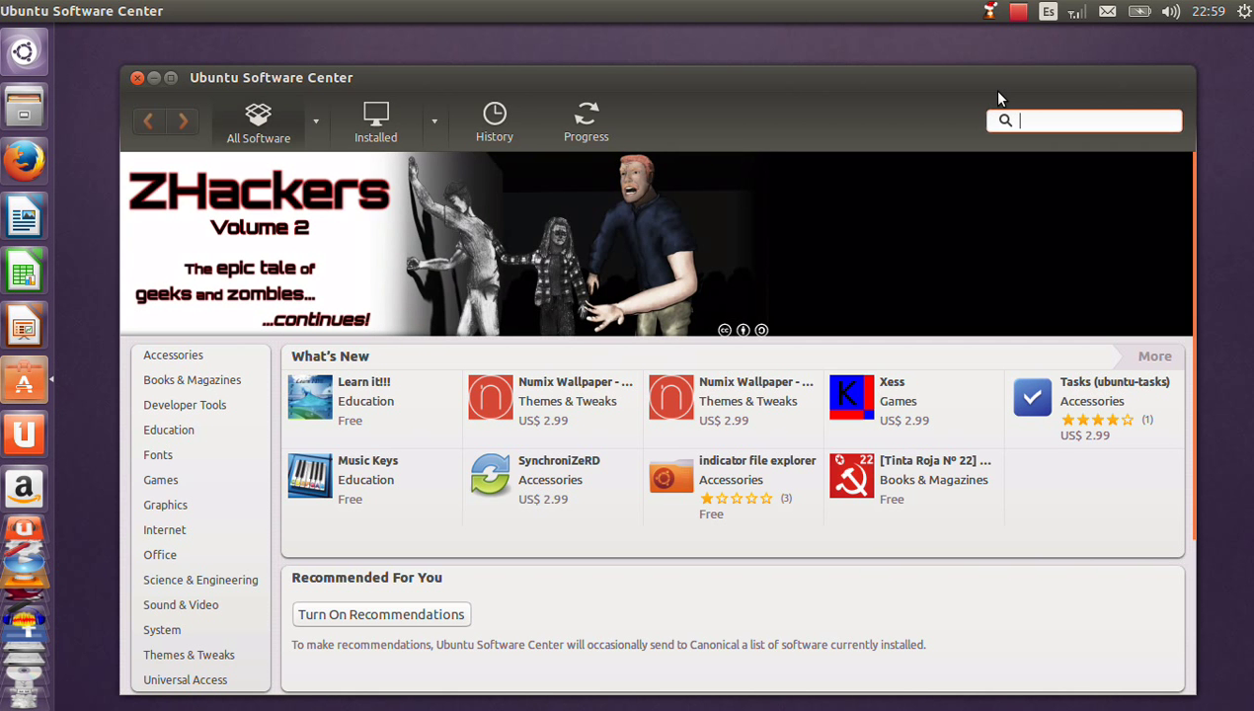
text(umbrello)
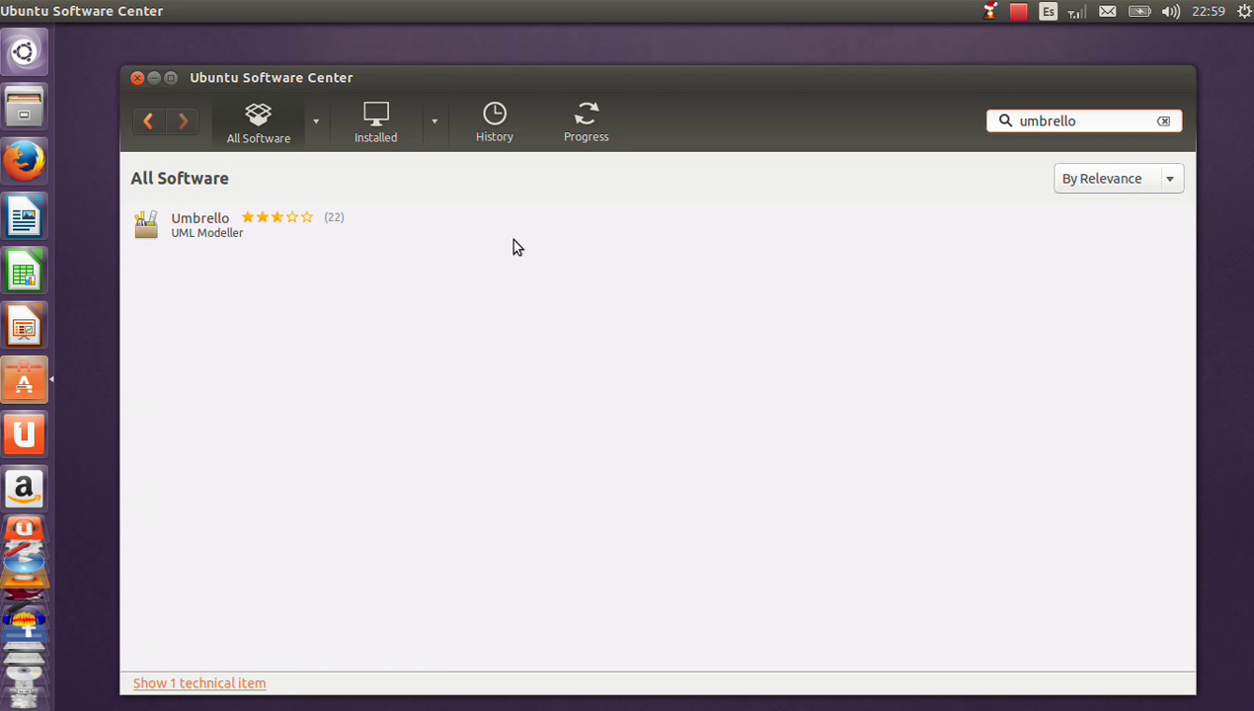
click(375, 219)
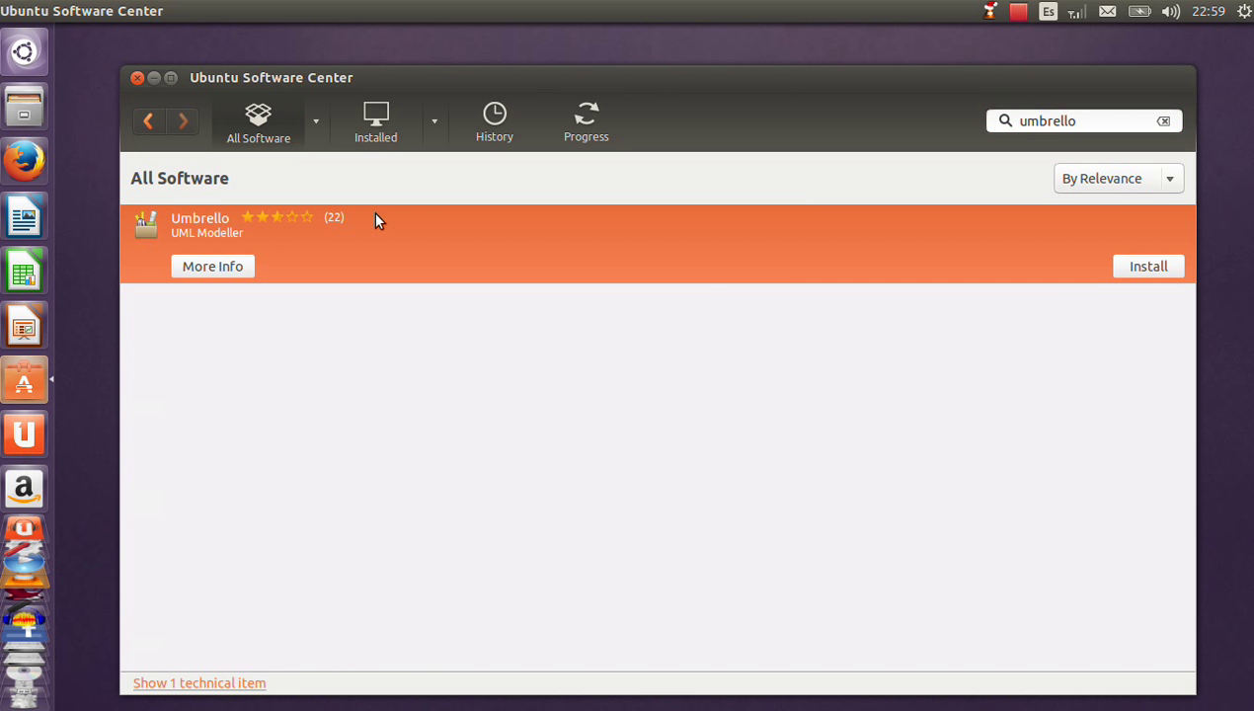
click(1149, 269)
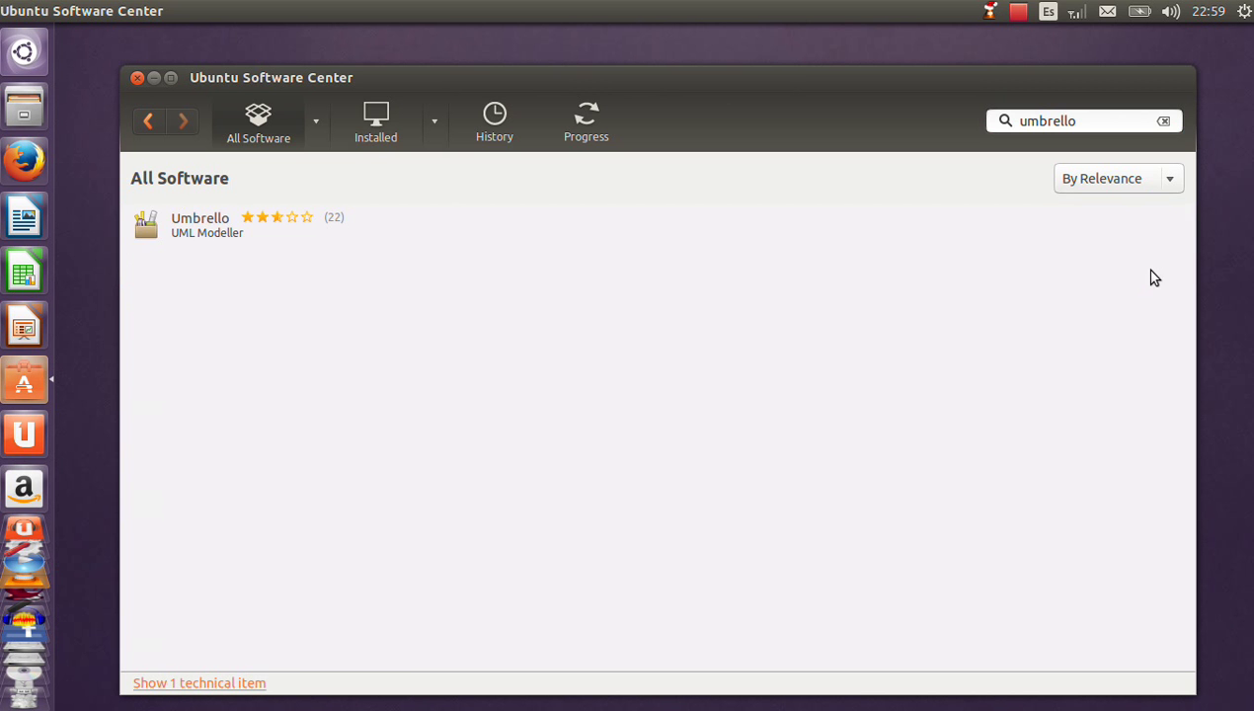
click(612, 225)
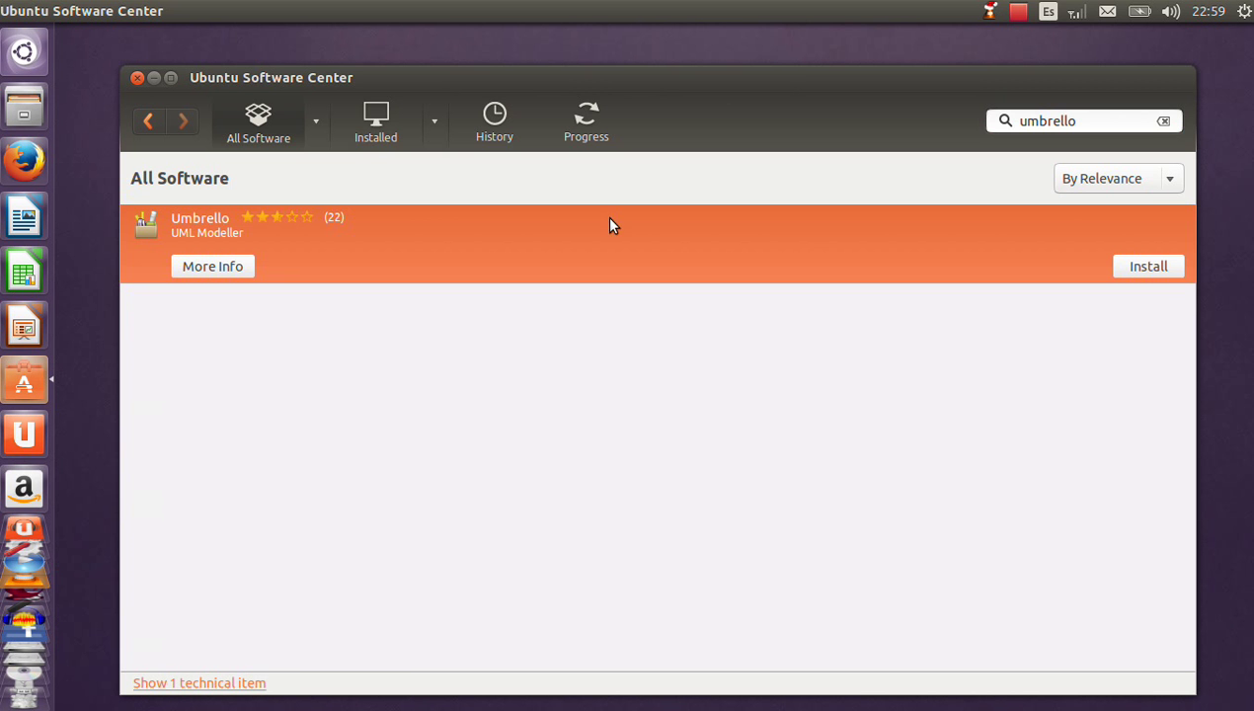
click(1161, 281)
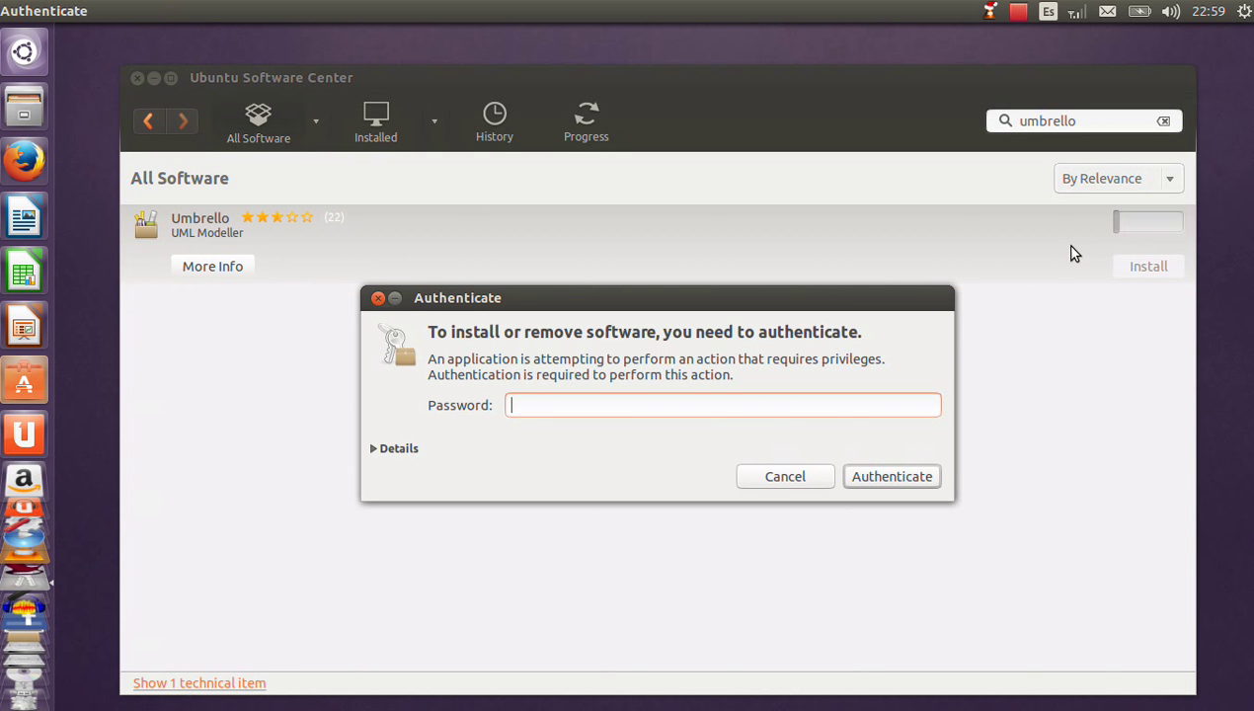
text(*******)
click(918, 477)
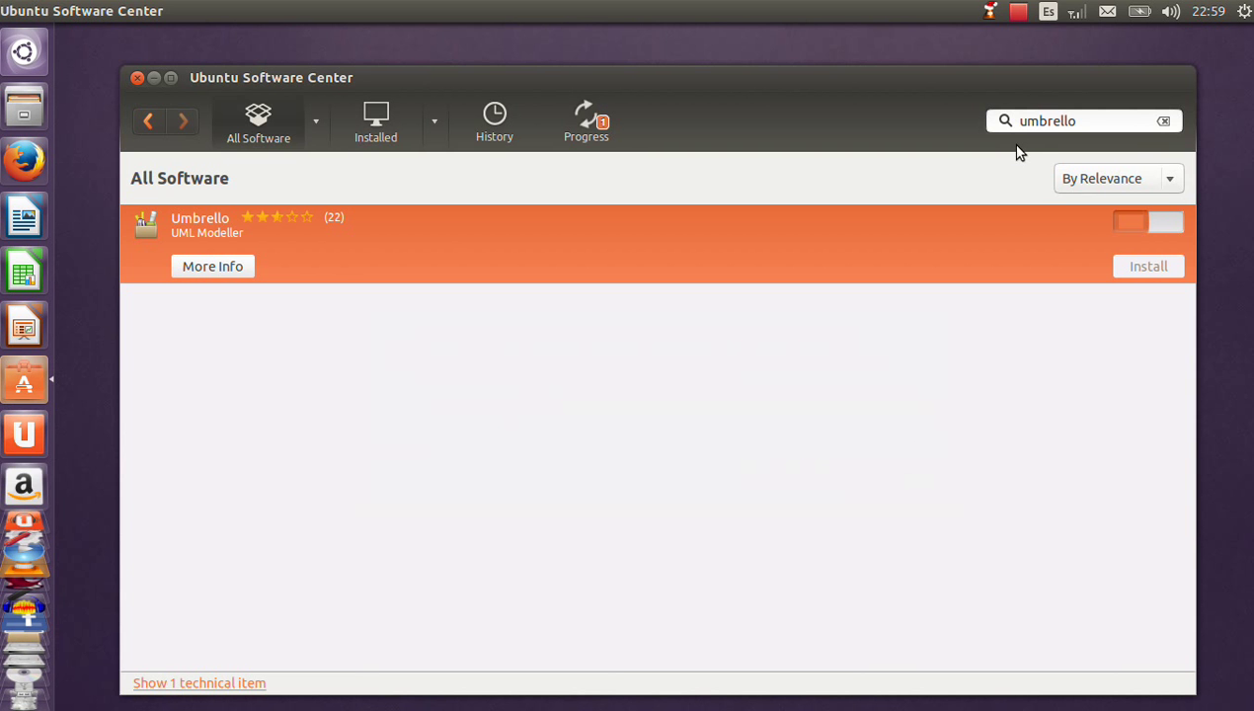
click(1017, 14)
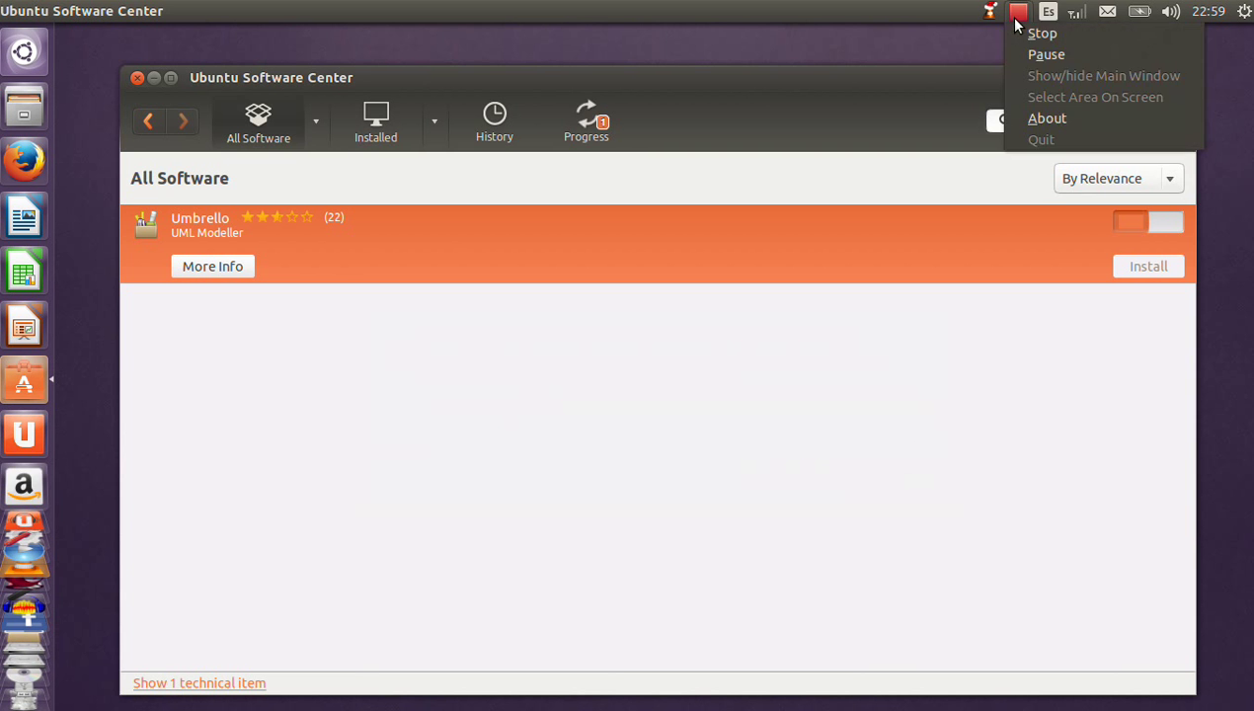
click(1039, 54)
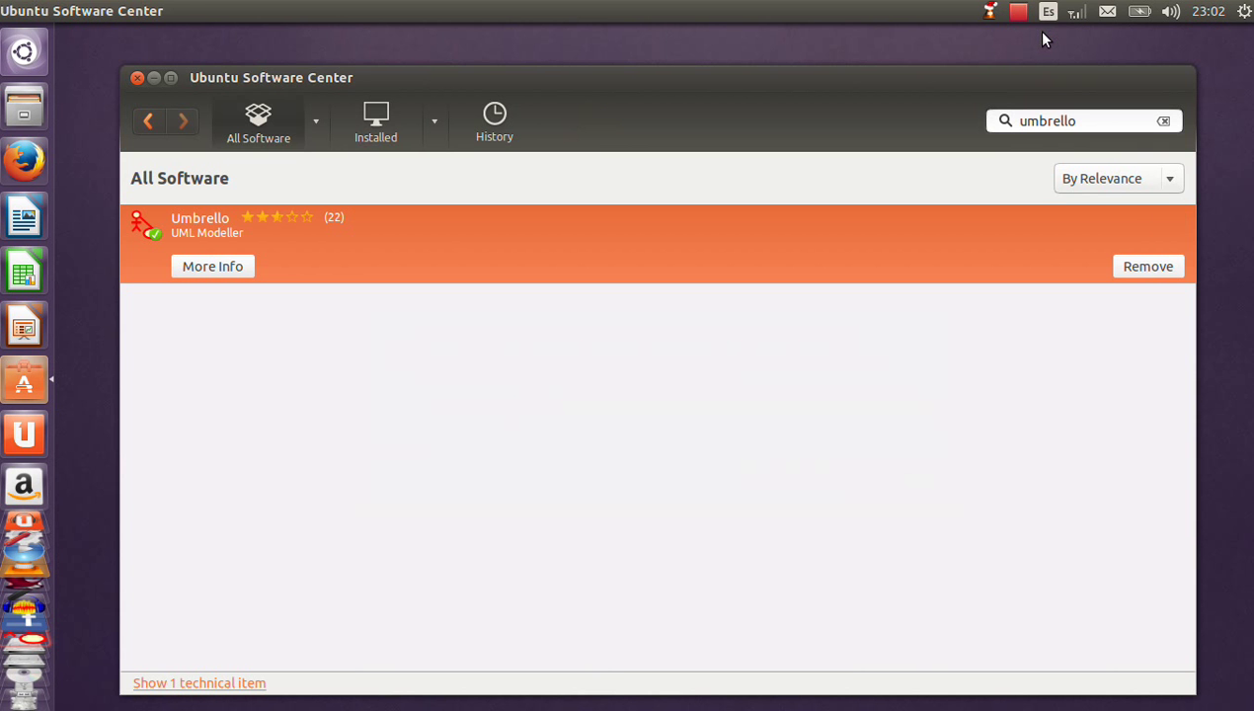
Step: Close the Ubuntu Software Center and launch the installed Umbrello application
click(138, 78)
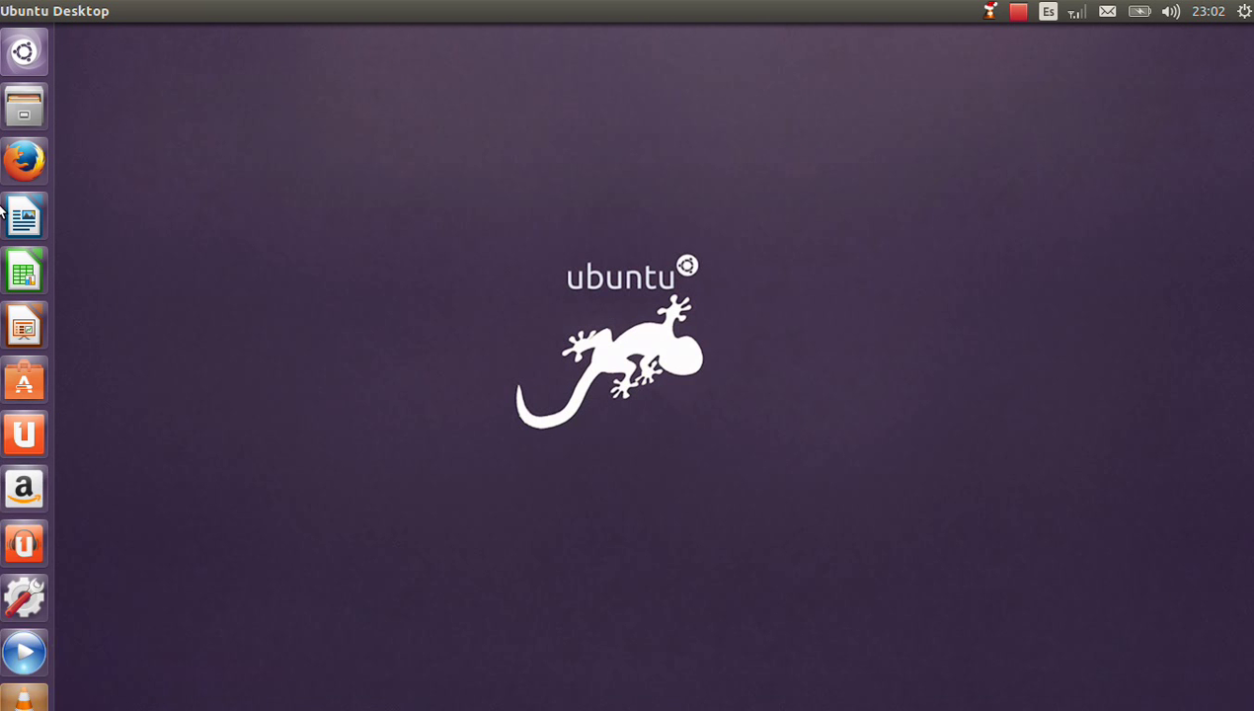
scroll(18, 693, down, 5)
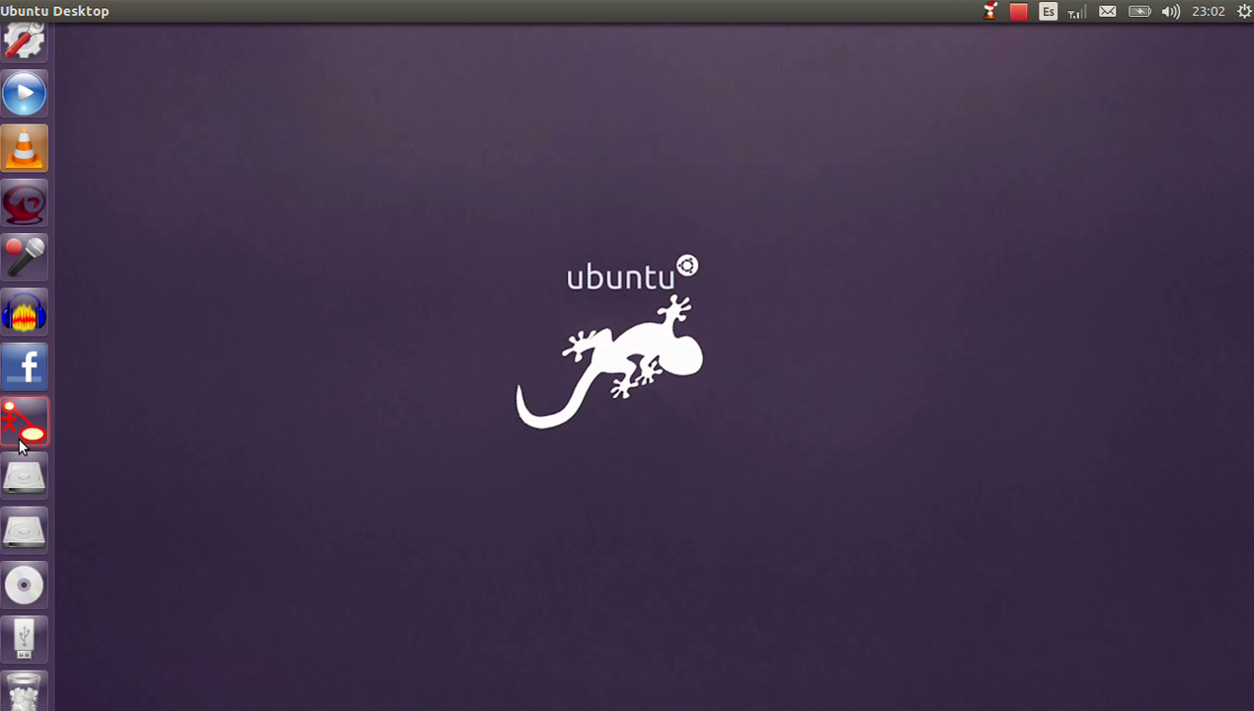
click(21, 442)
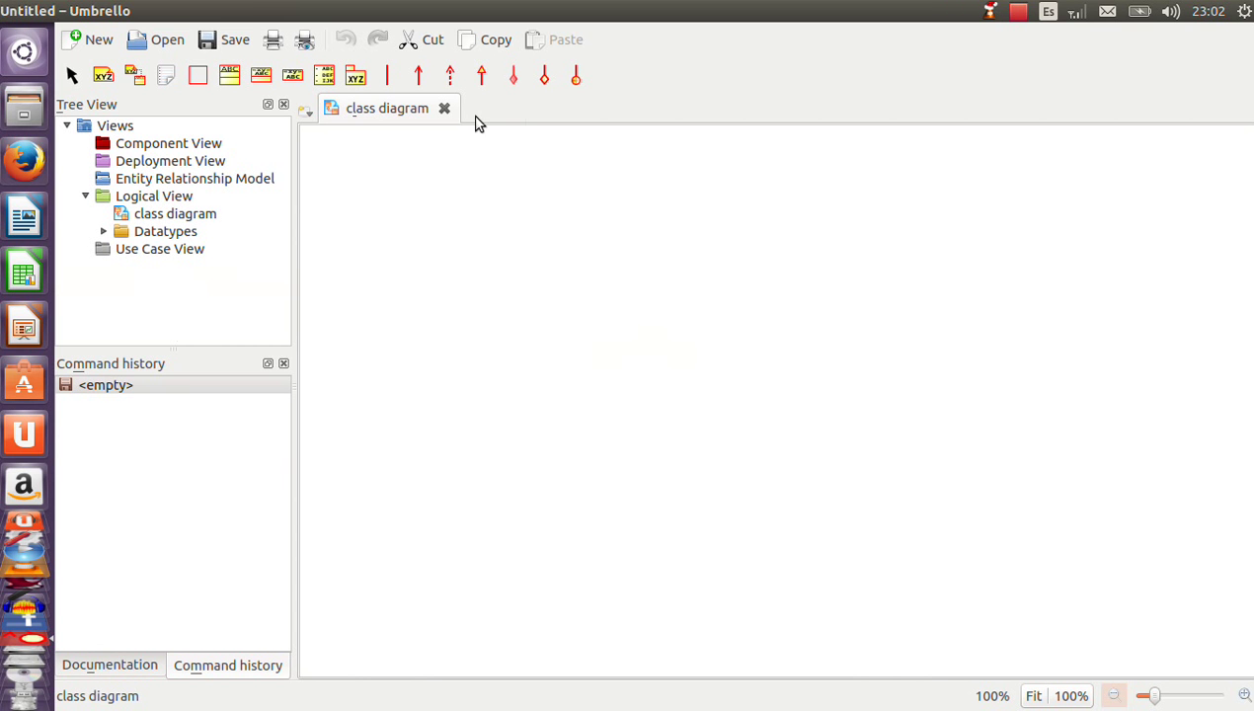
click(303, 118)
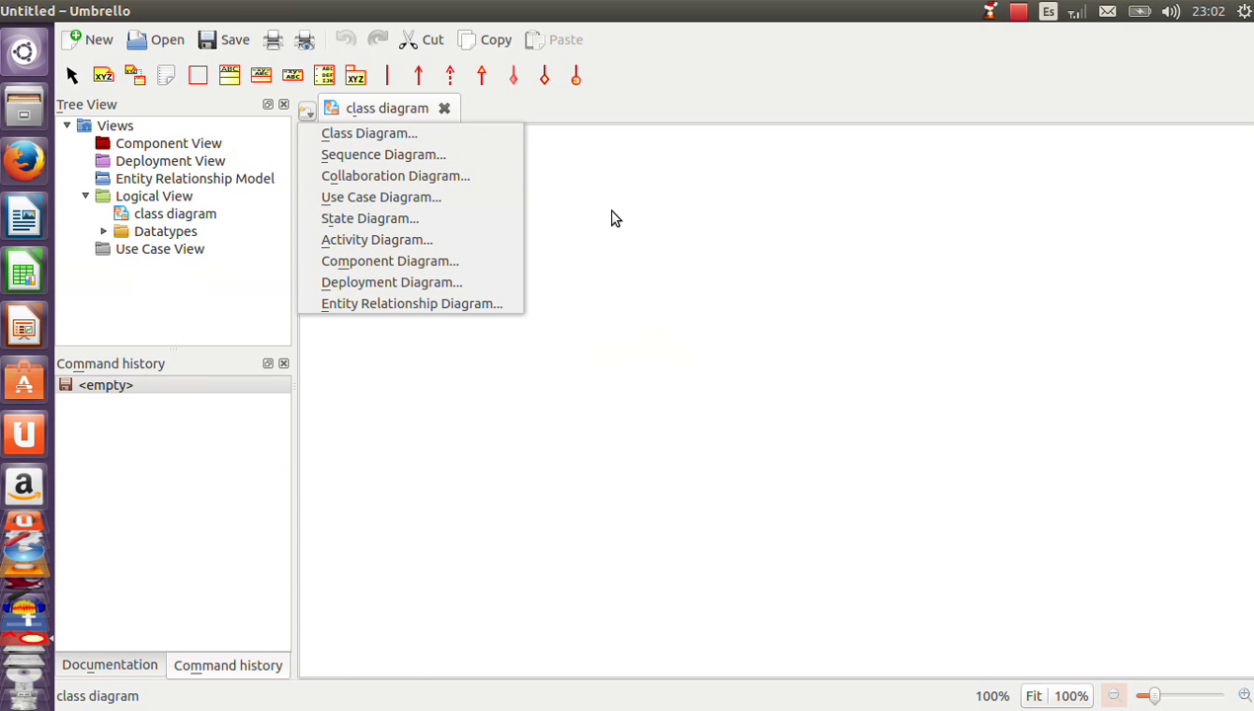
click(611, 218)
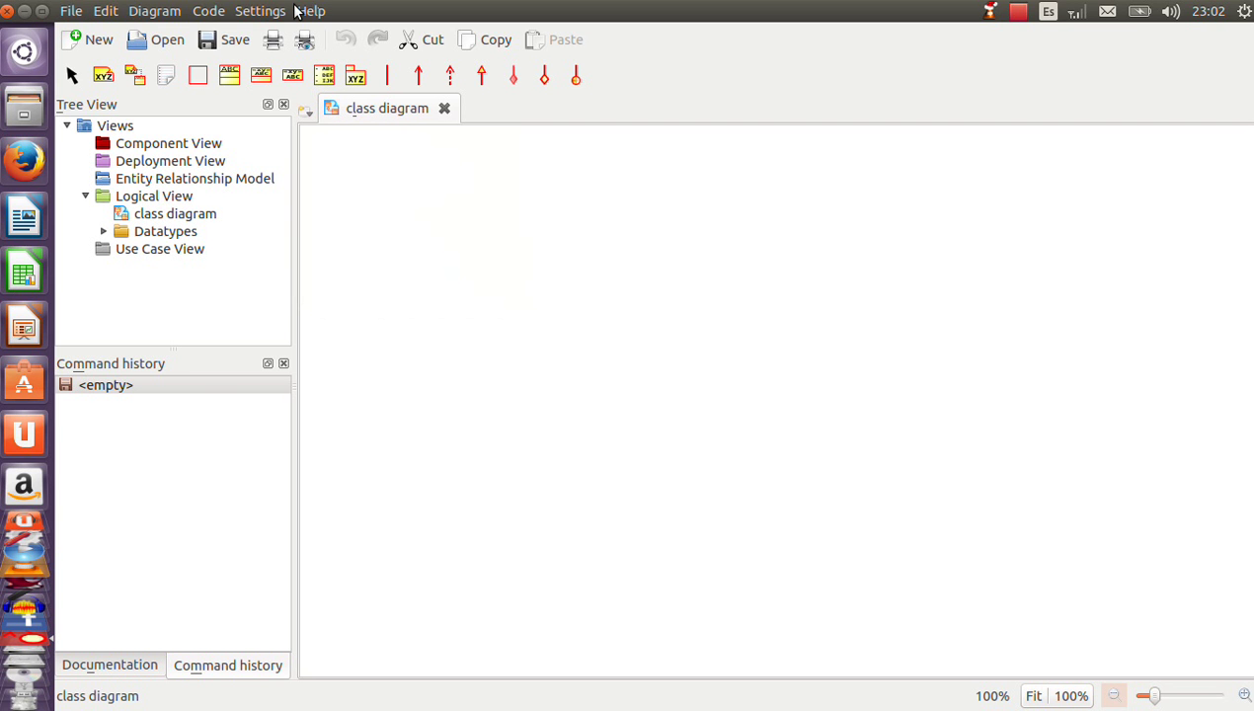
Step: Add a class named stock to the empty class diagram
click(227, 79)
click(520, 296)
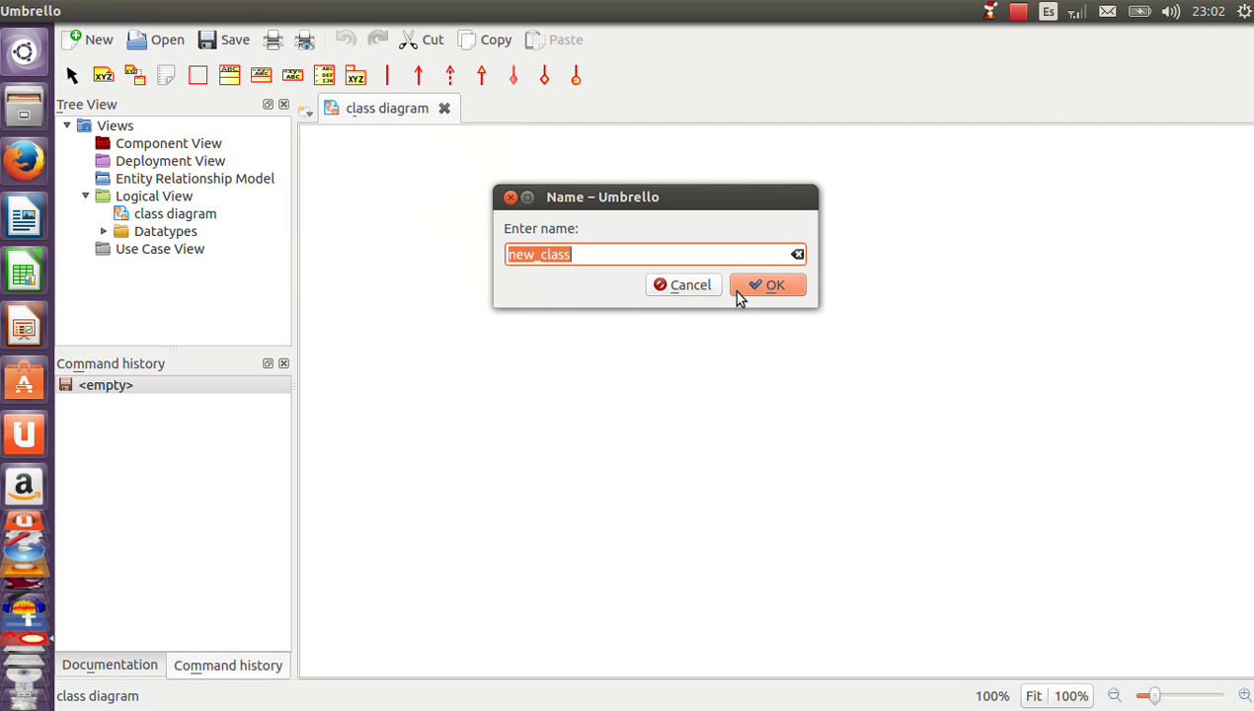
text(stock)
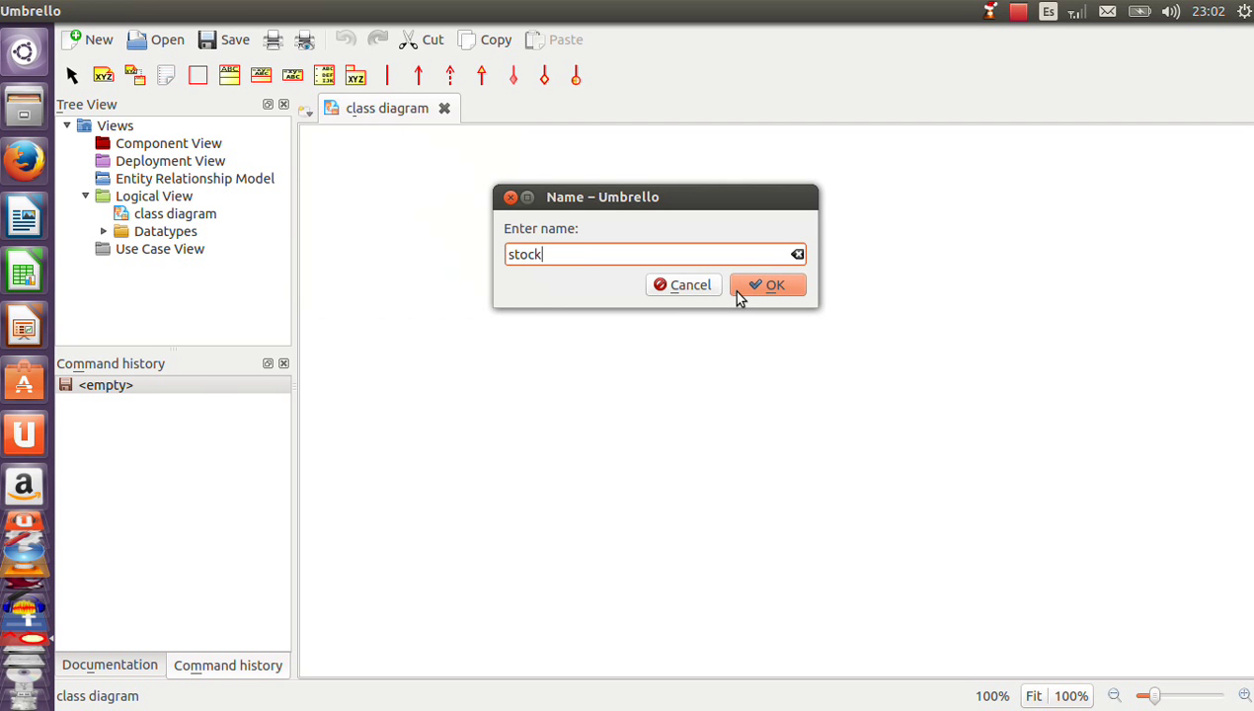
click(743, 288)
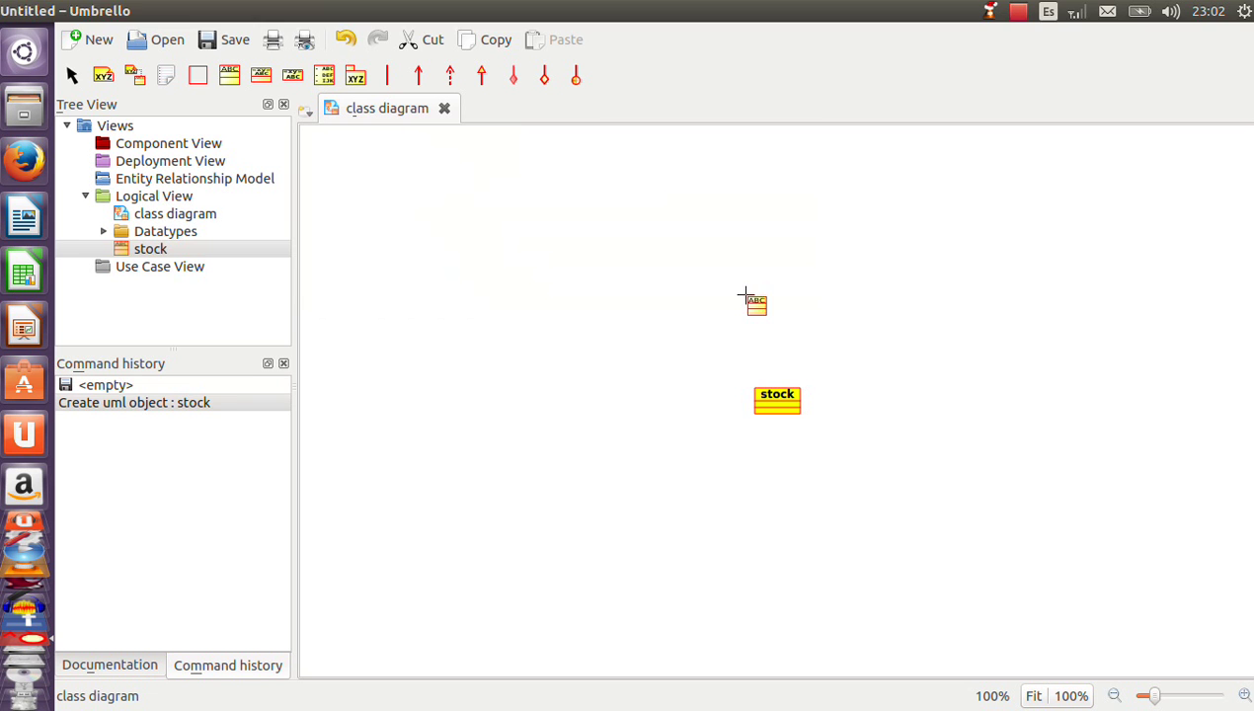
Step: Add a second class named produit to the class diagram, above the stock class
click(746, 293)
text(p)
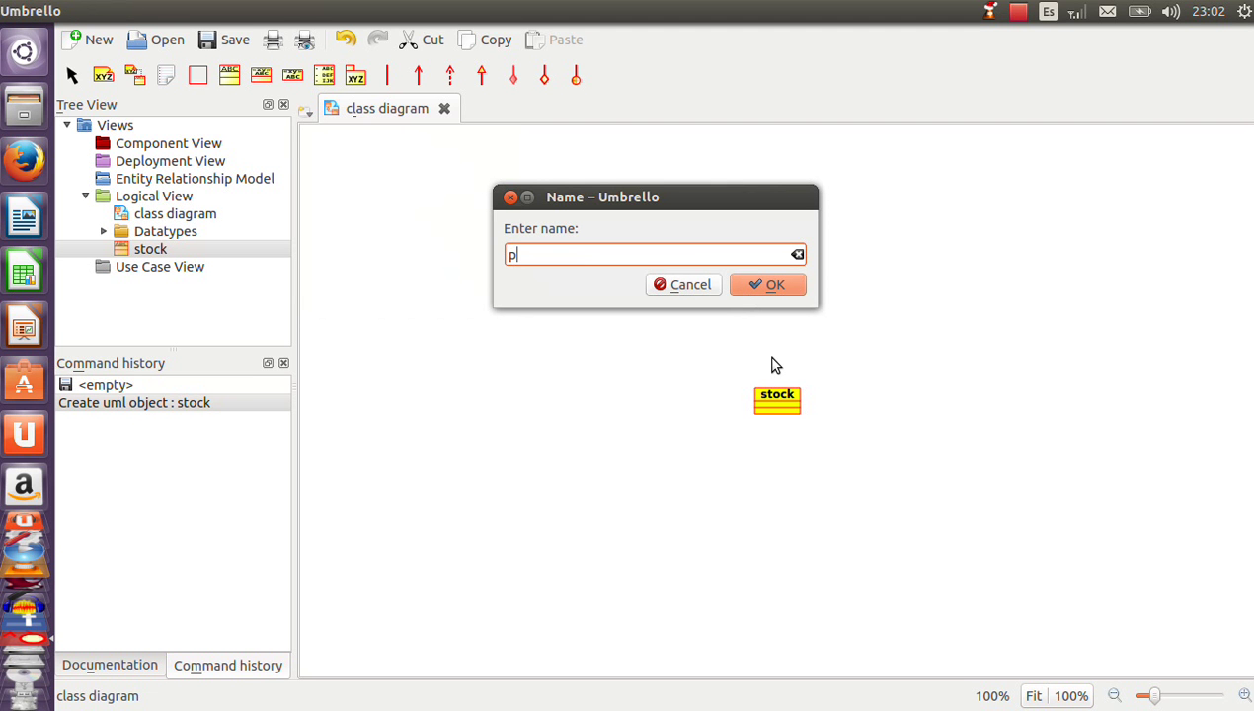
text(roduit)
click(769, 288)
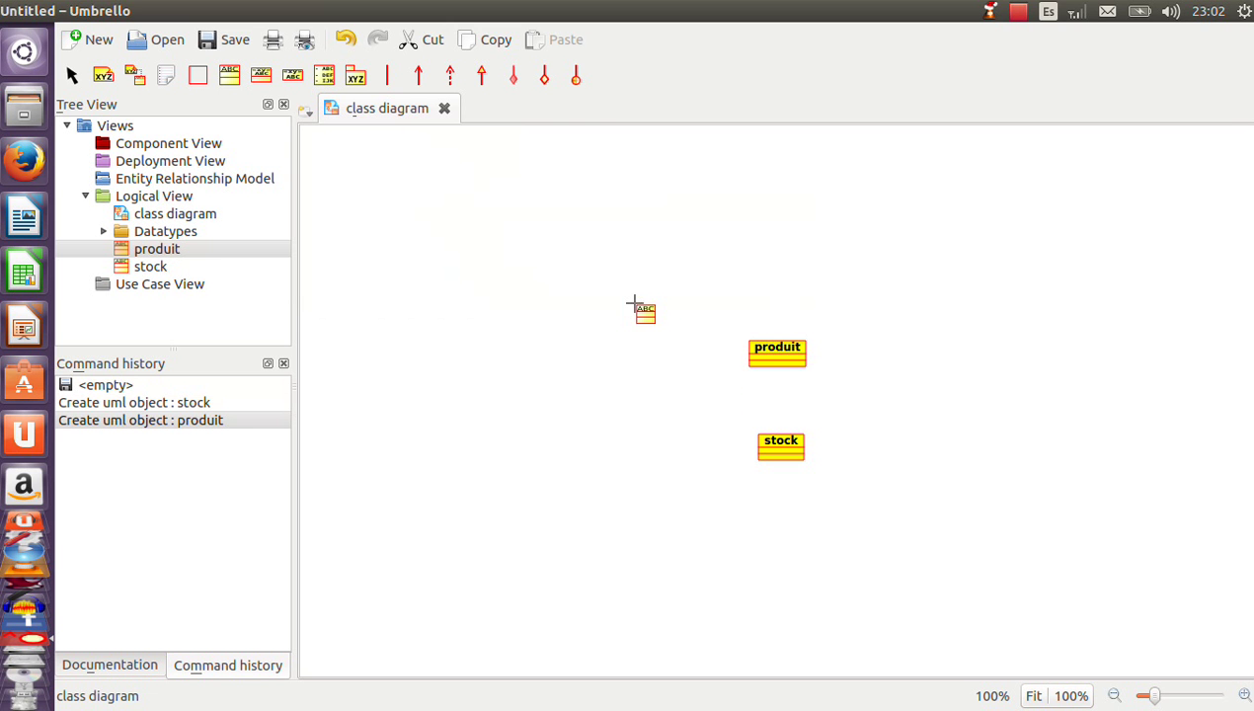
Step: Open the properties of the stock class and add an attribute named Listeproduit of type string
double_click(780, 447)
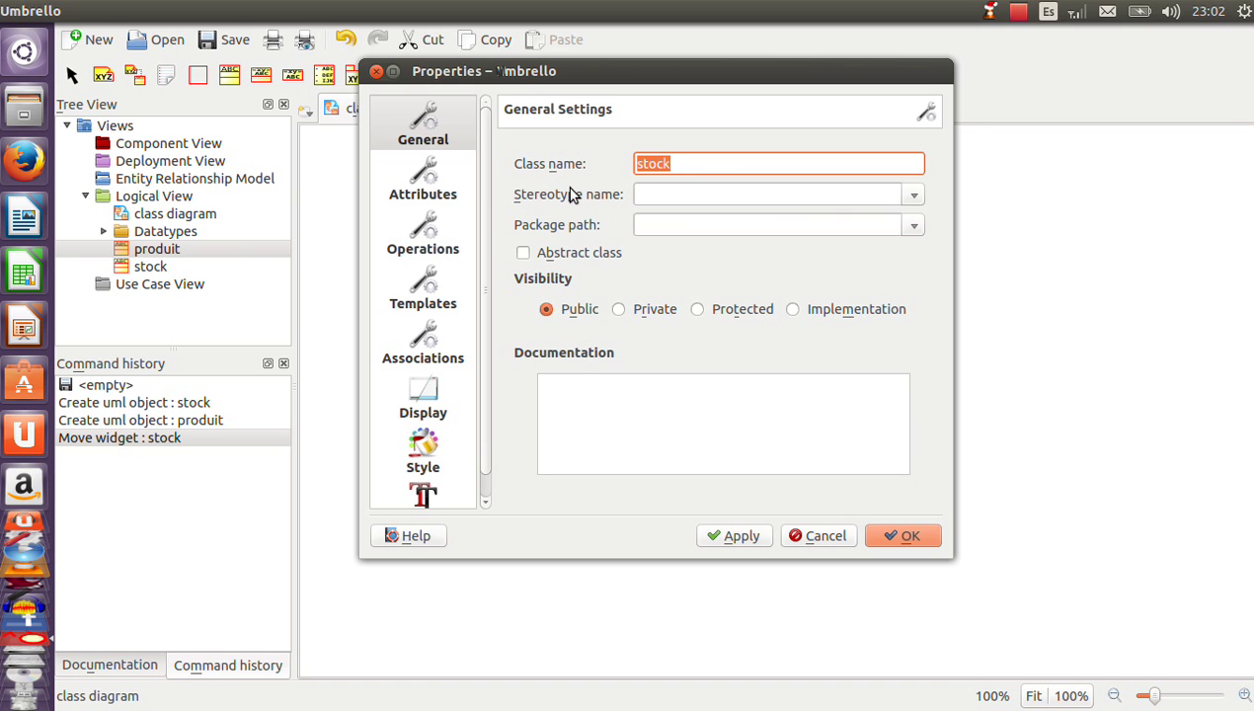
click(399, 203)
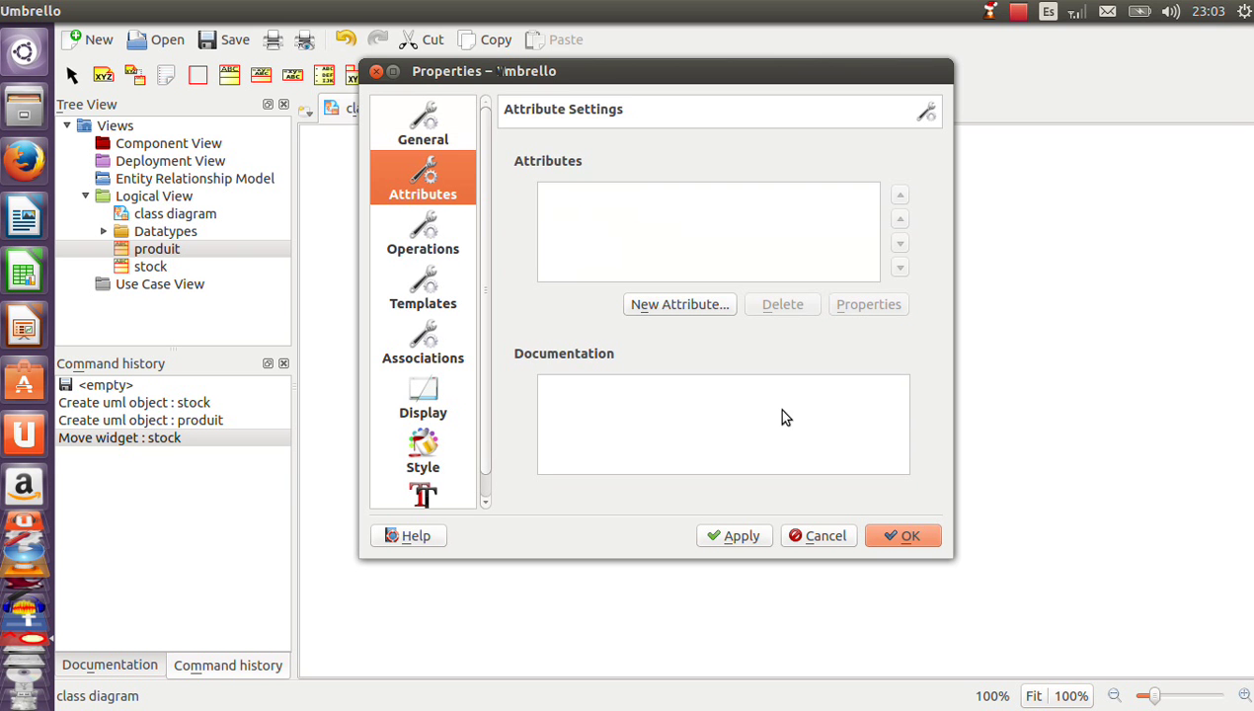
click(685, 312)
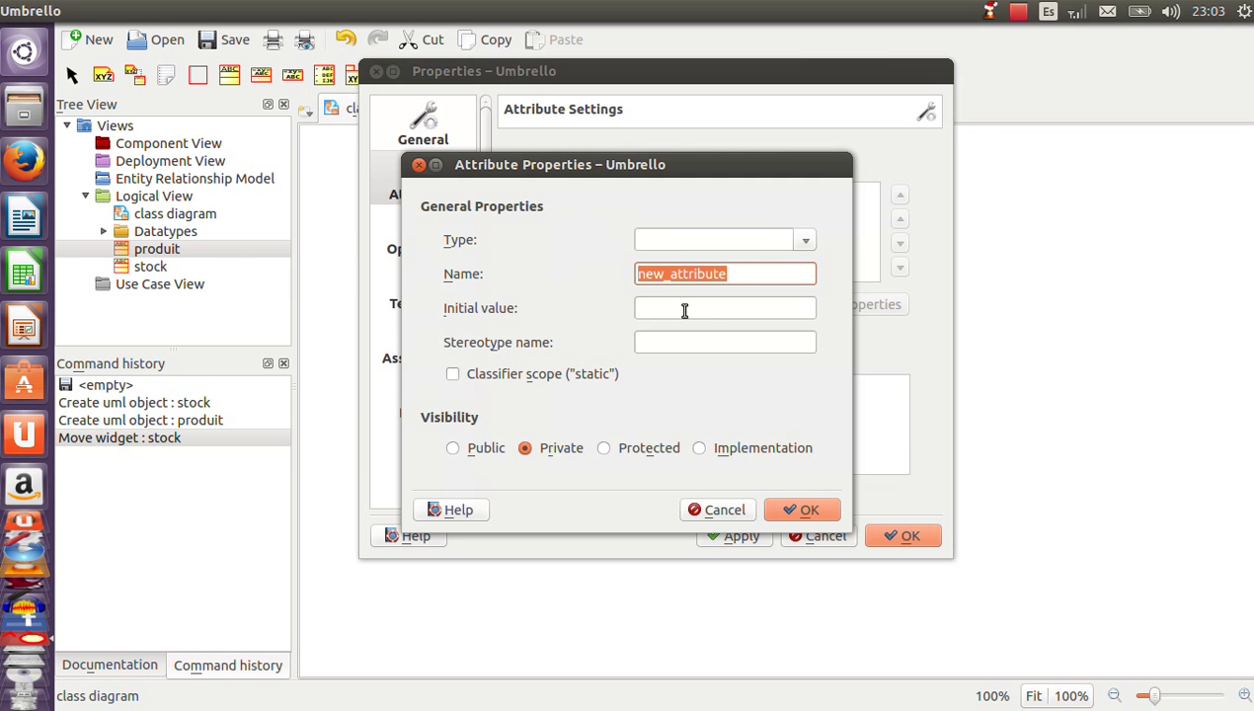
text(Li)
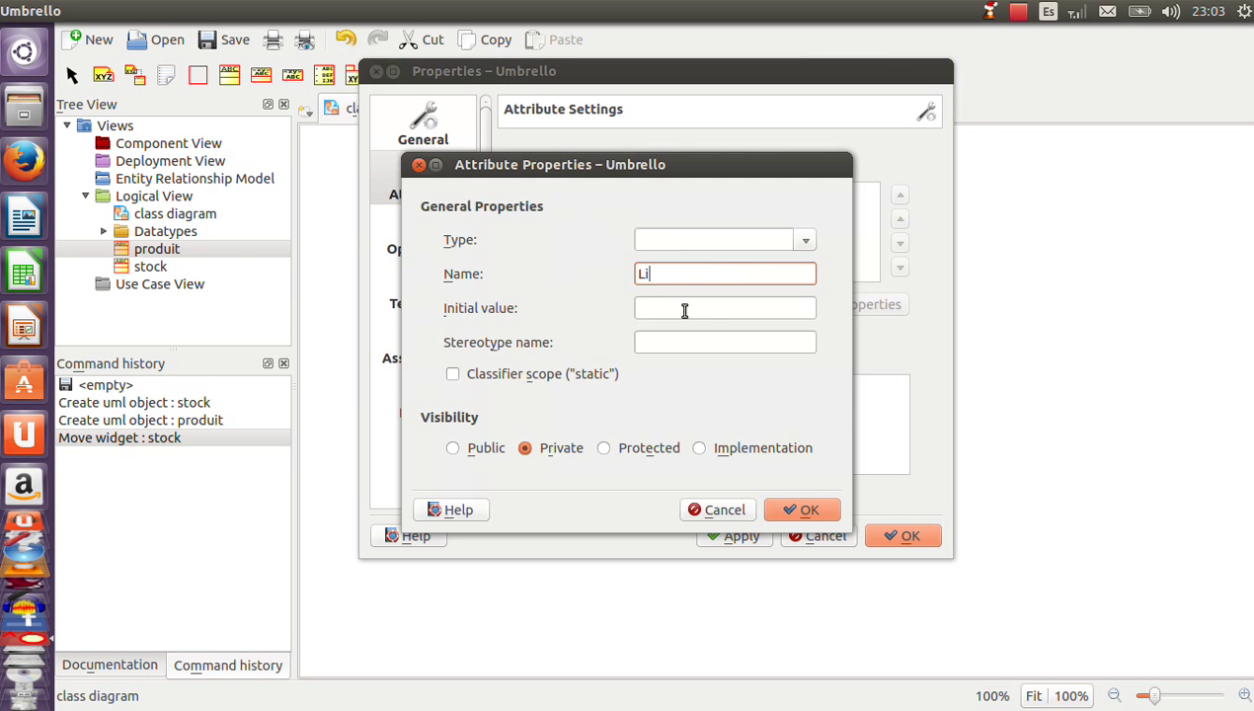
text(steproduit)
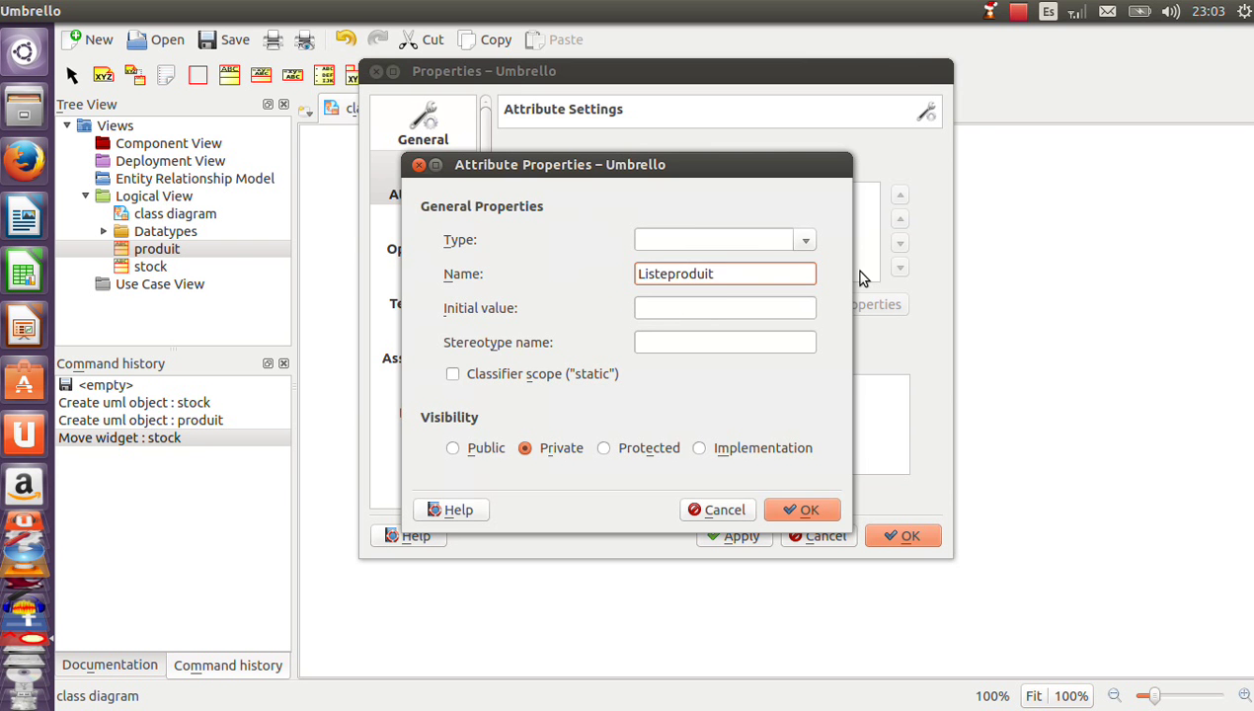
click(804, 243)
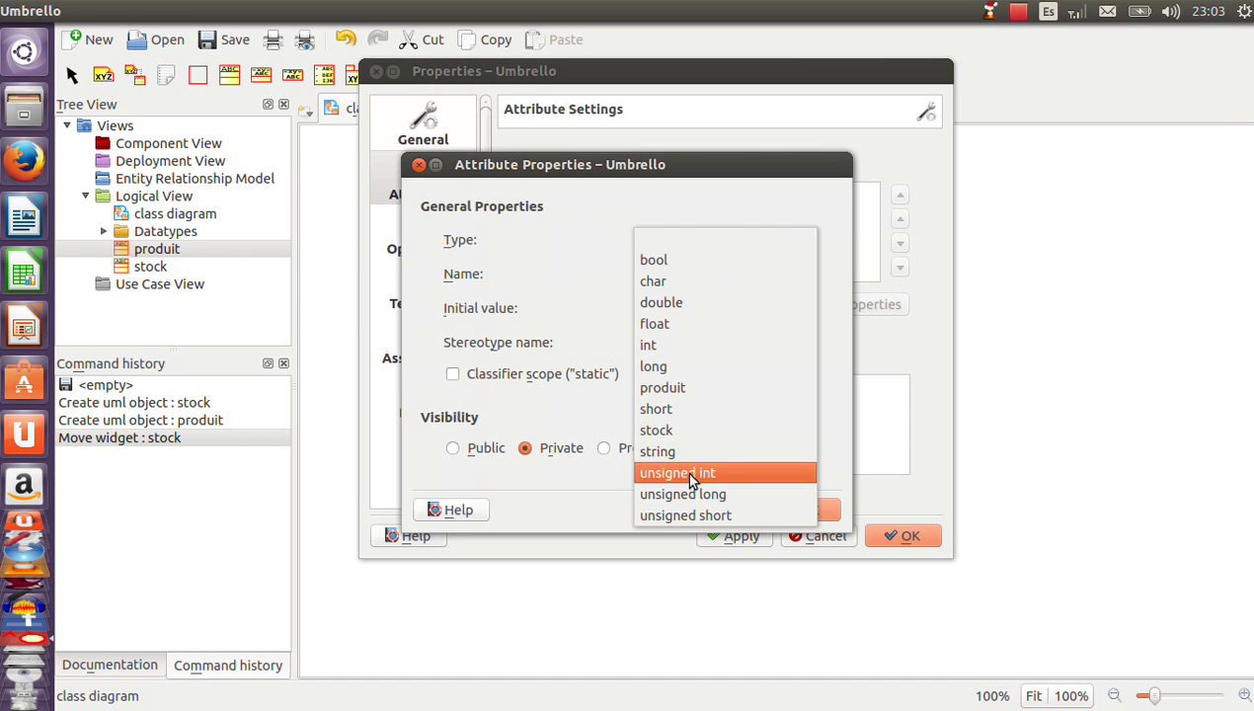
click(681, 450)
click(809, 508)
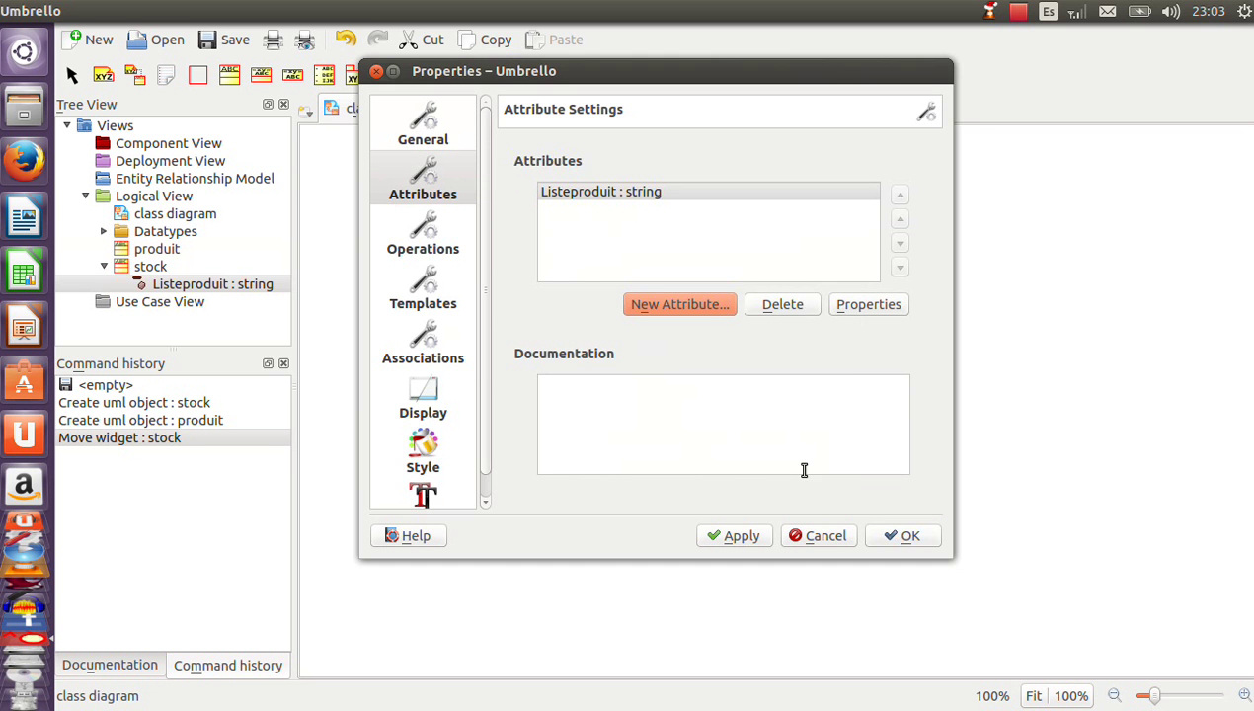
Step: Add a second attribute named idproduit of type float to the stock class
click(704, 304)
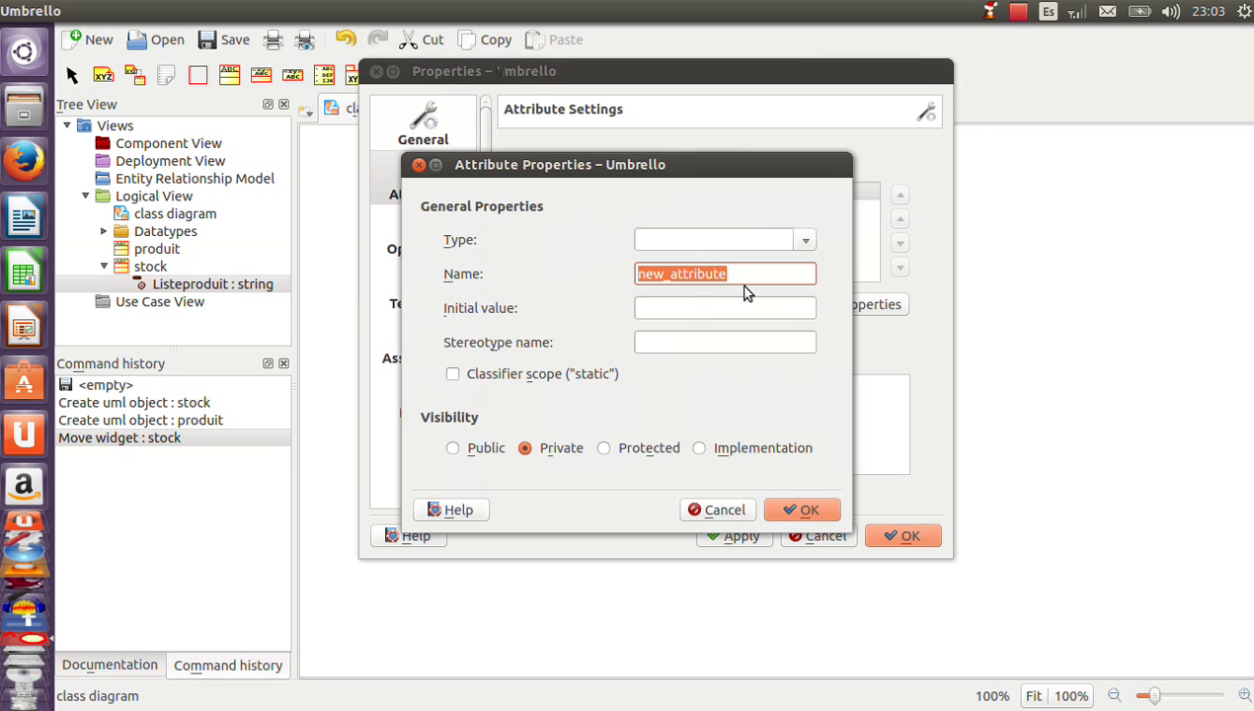
drag(743, 275, 526, 283)
text(id)
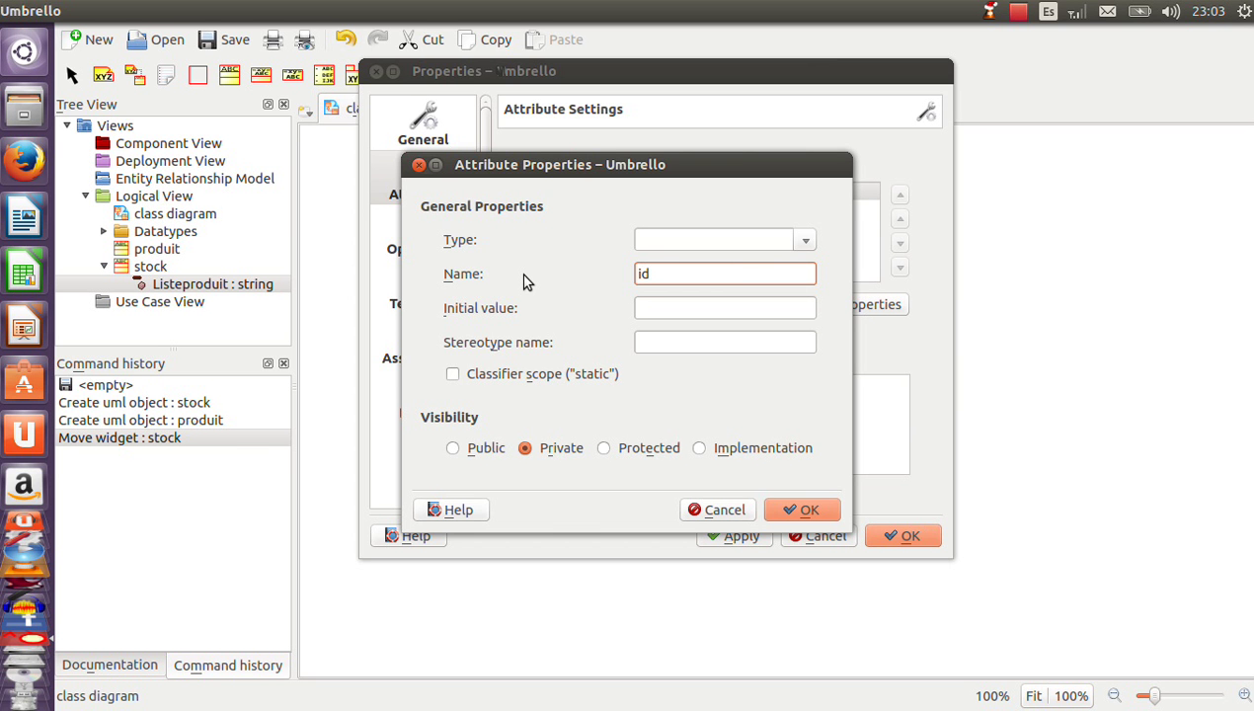
text(produit)
click(804, 247)
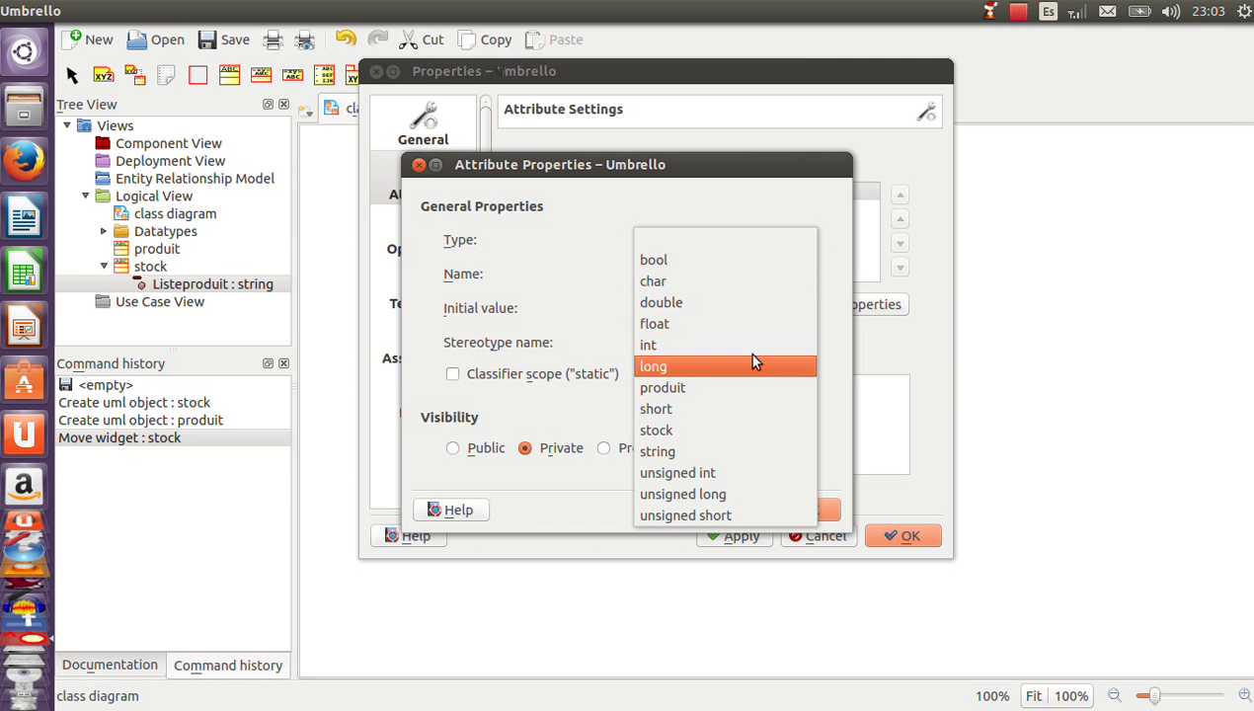
click(742, 320)
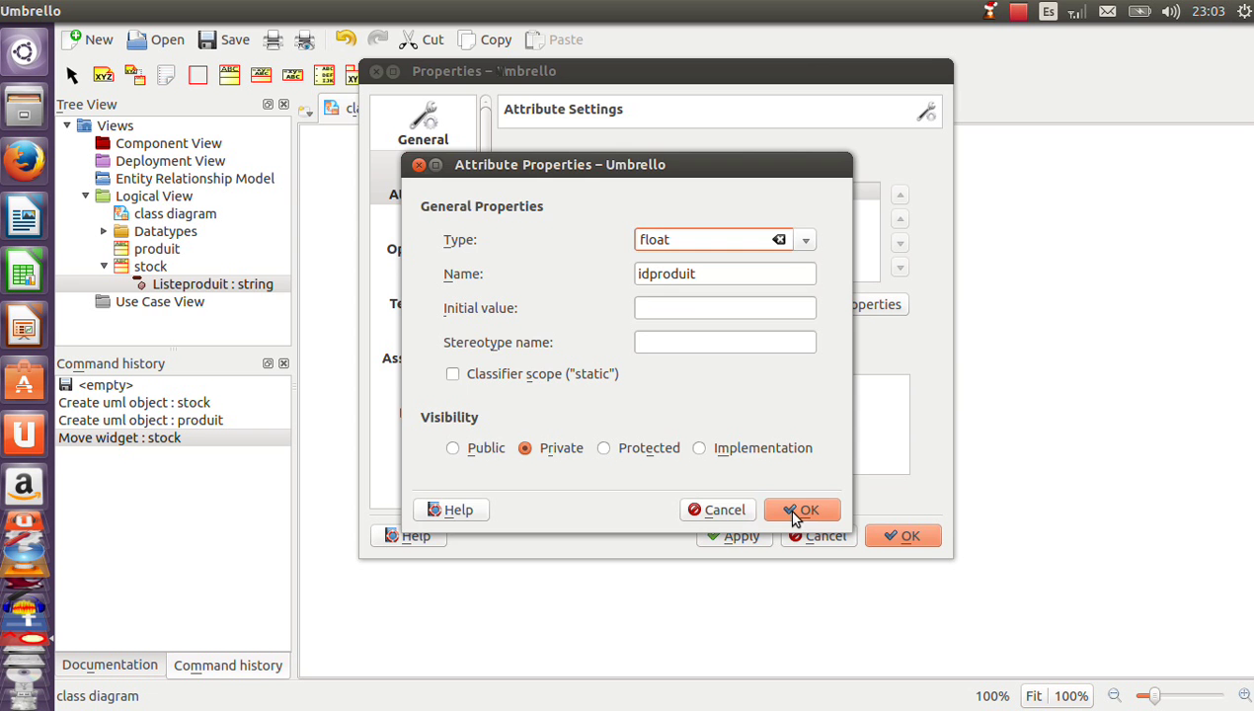
click(797, 511)
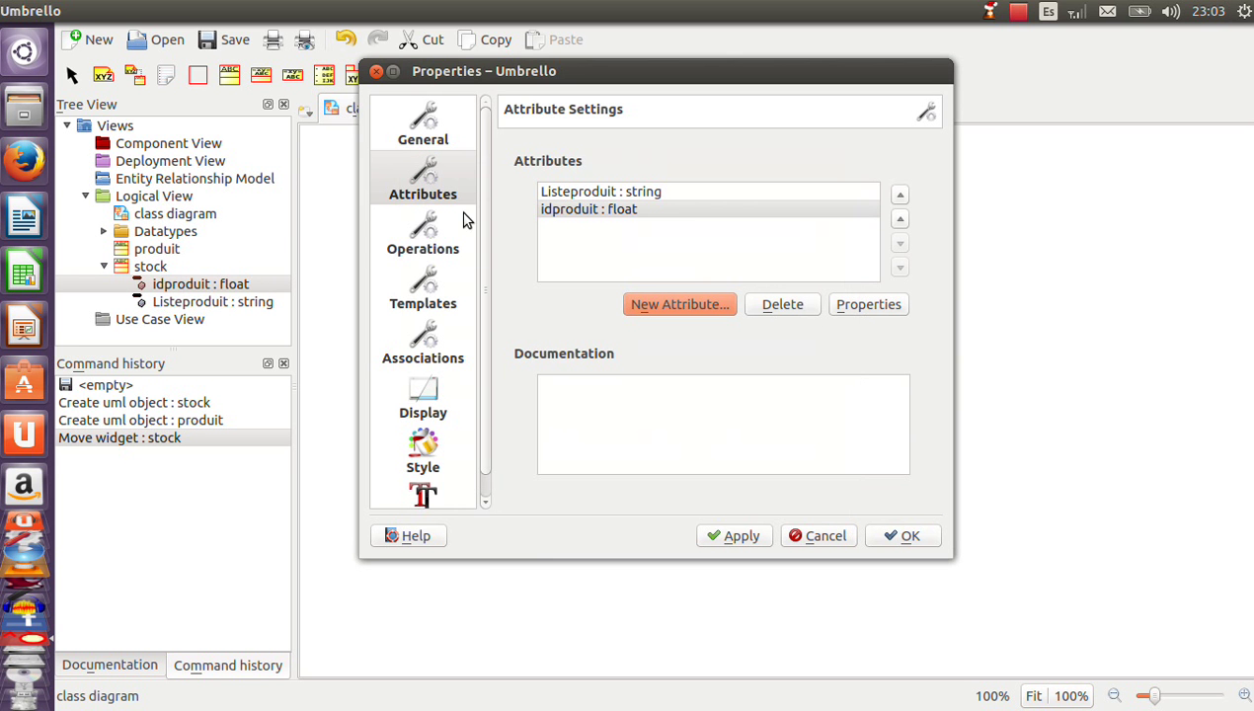
Step: Add an operation named ajouteproduit with return type string to the stock class
click(415, 223)
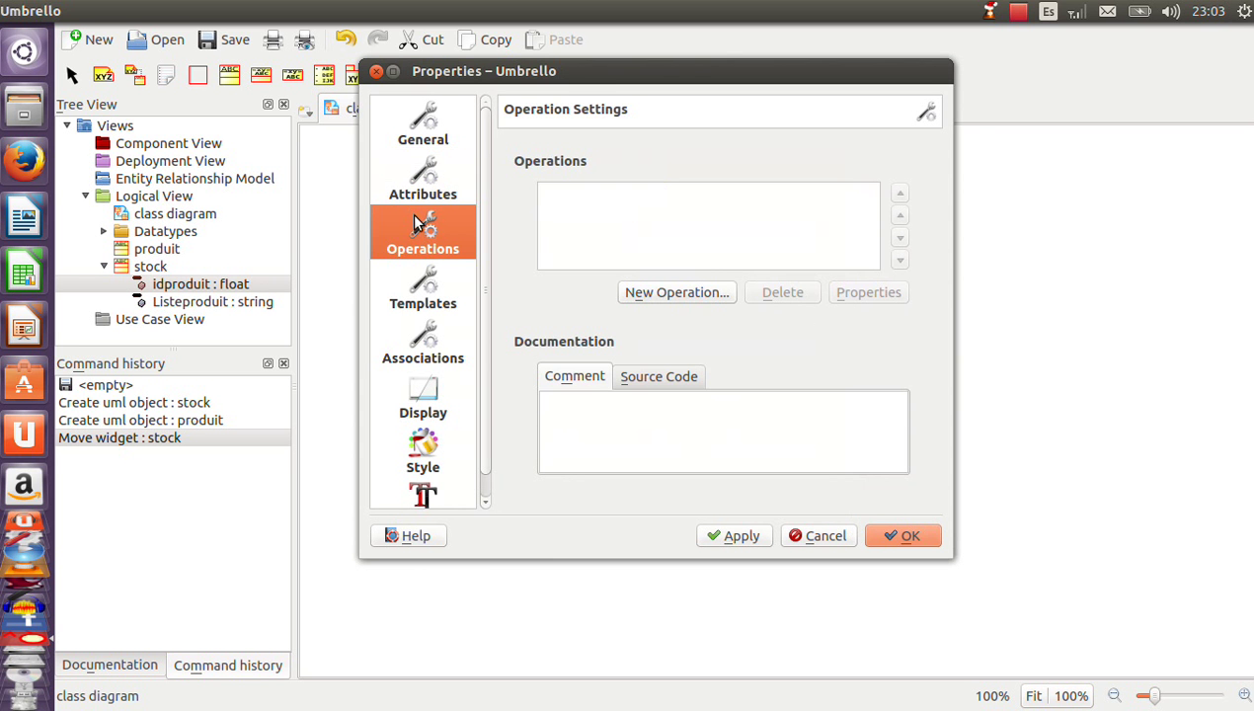
click(676, 293)
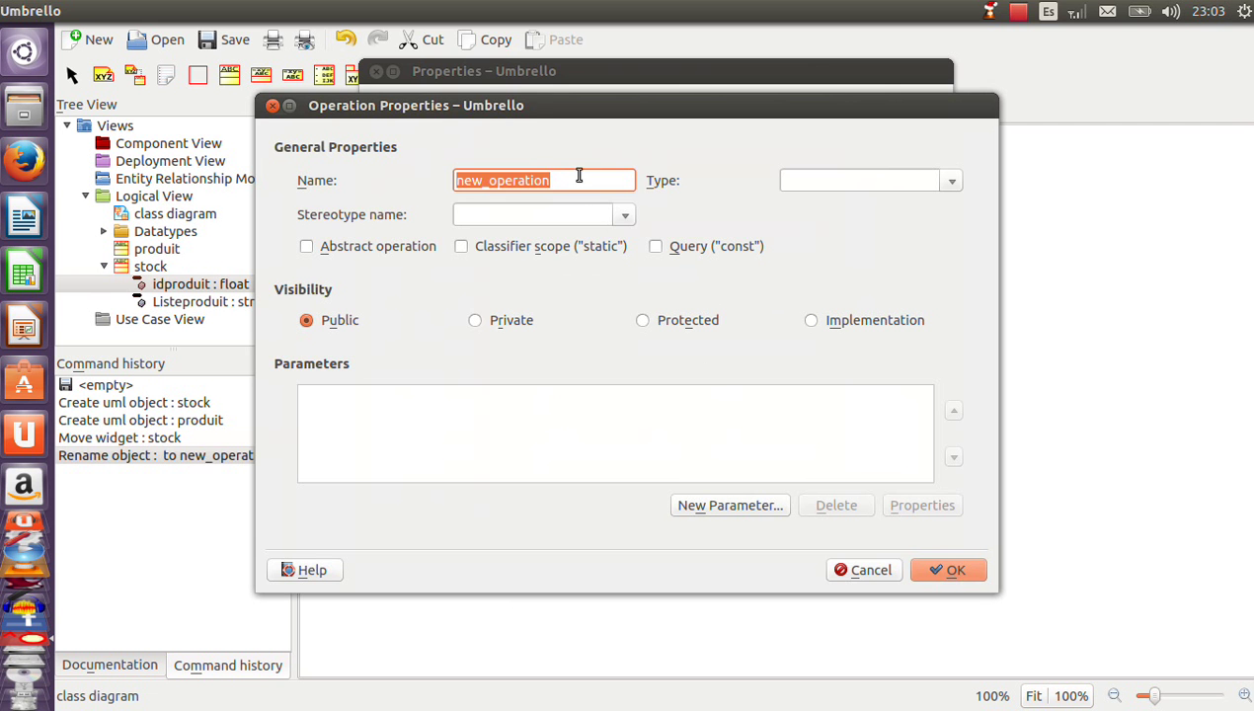
text(ajoute)
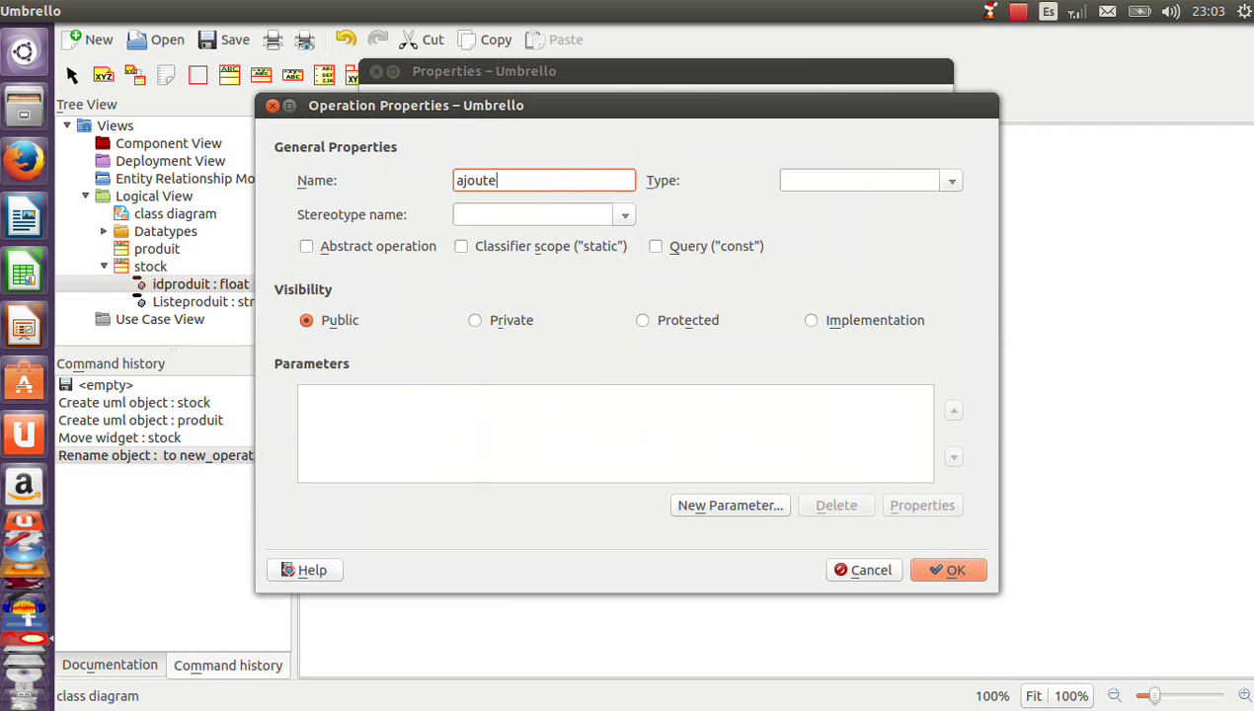
text(produit)
click(950, 183)
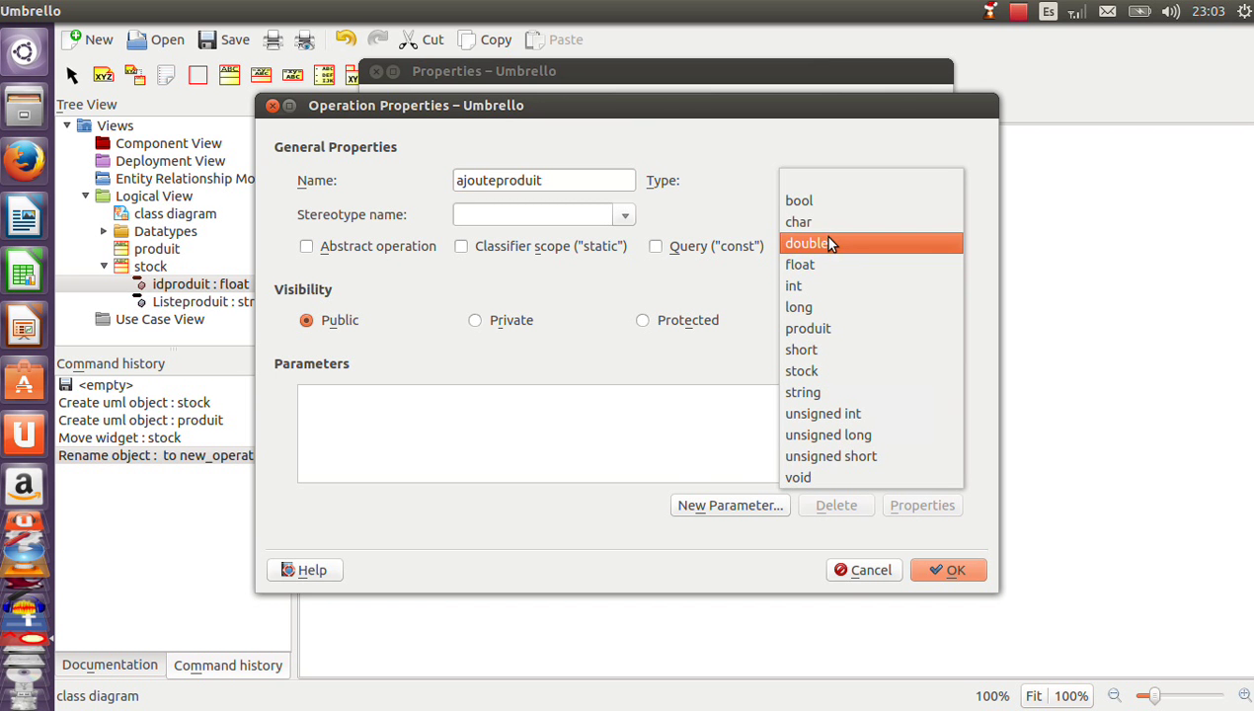
click(823, 392)
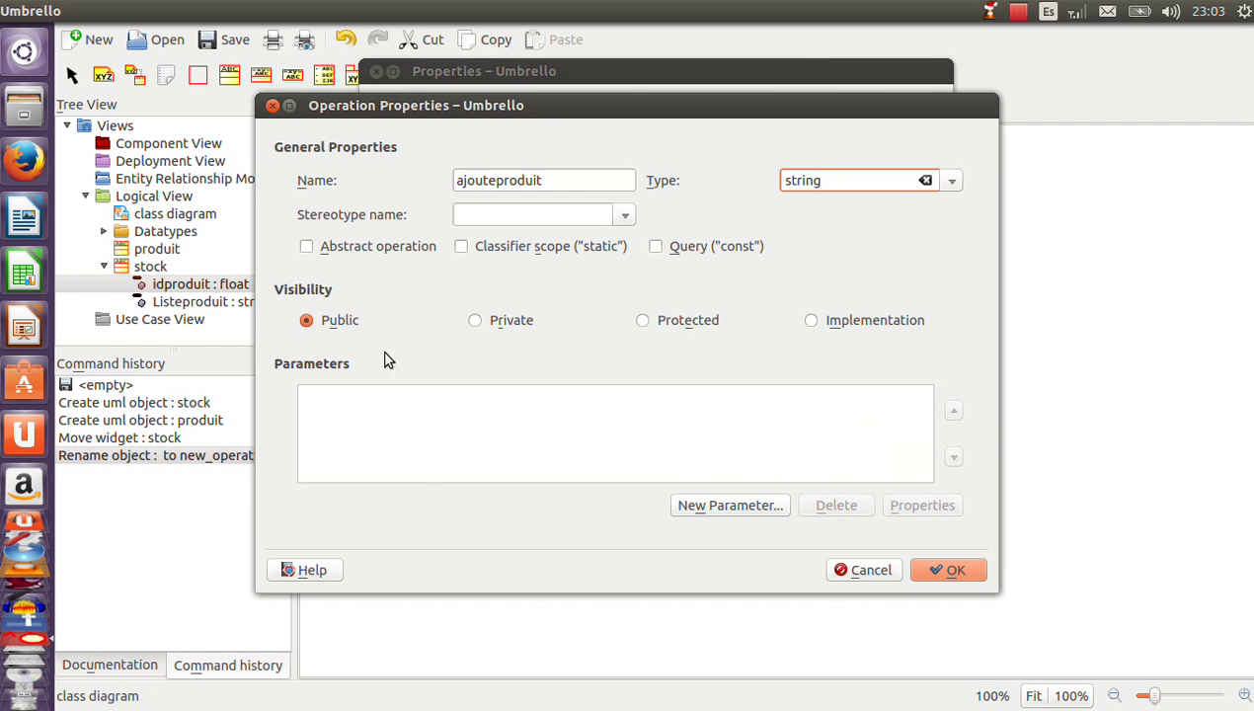
click(918, 576)
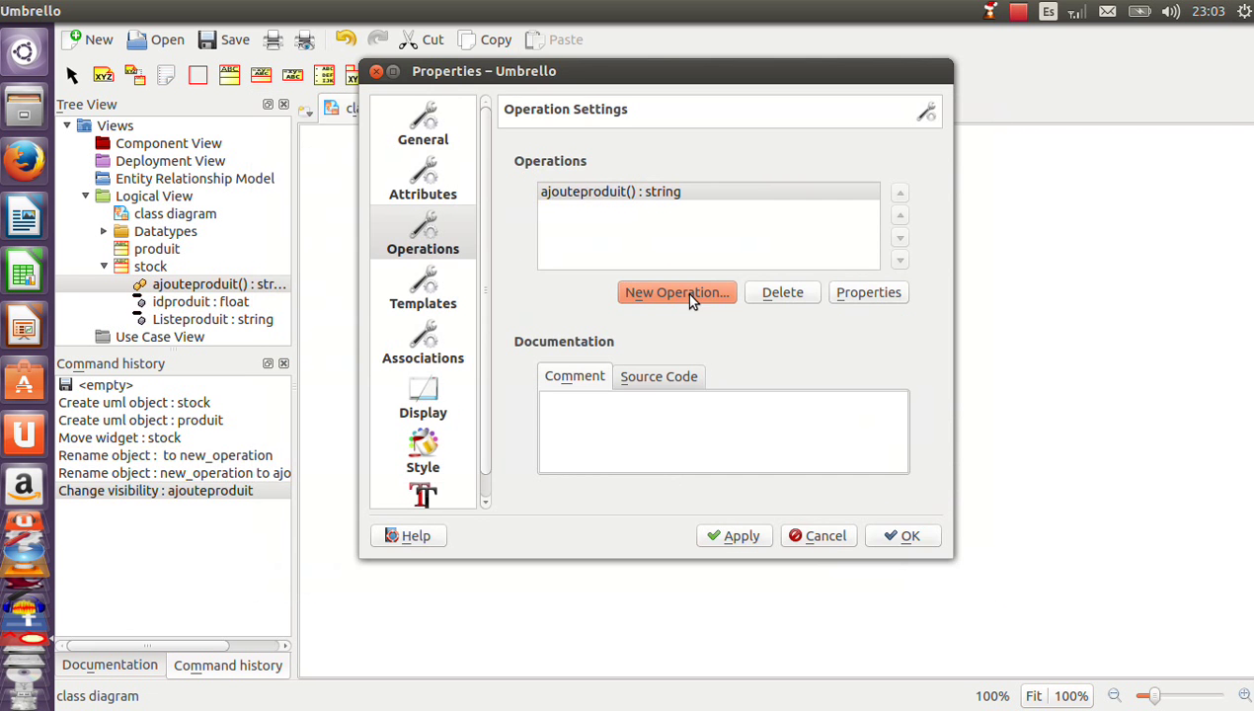
Step: Add a second operation named retireproduit without a type to the stock class and accept the class properties
click(691, 294)
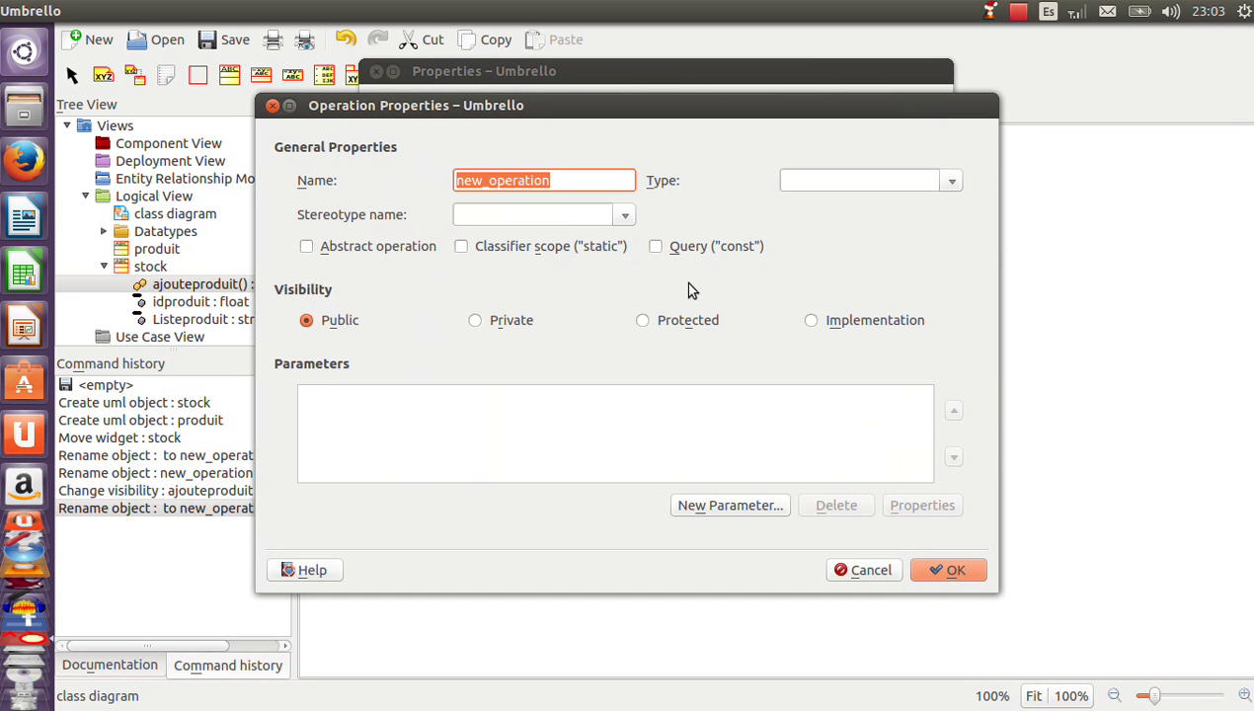
text(r)
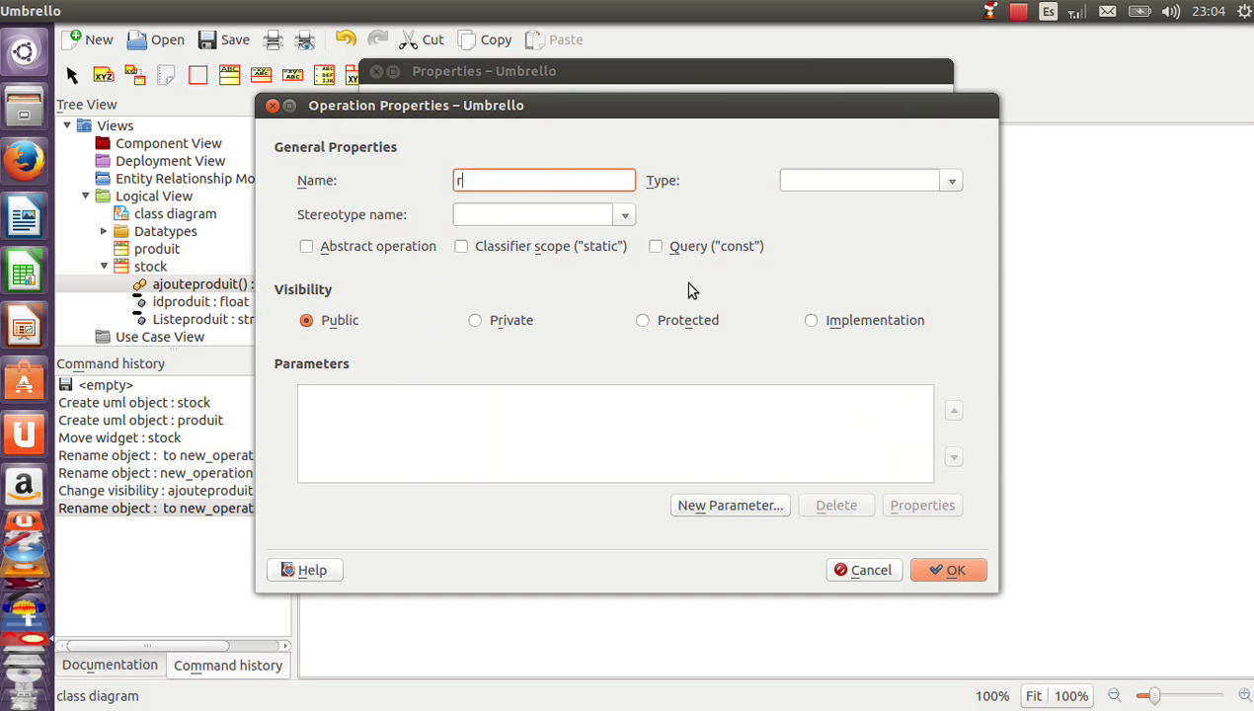
text(etireproduit)
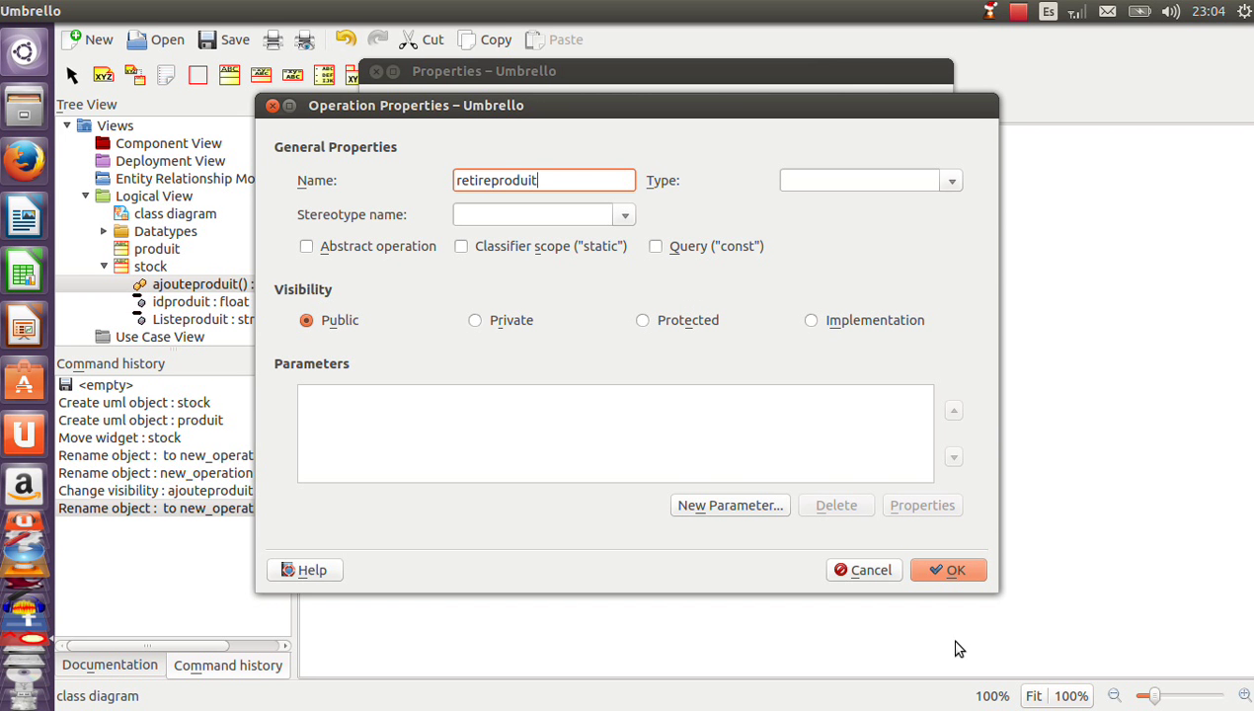
click(938, 573)
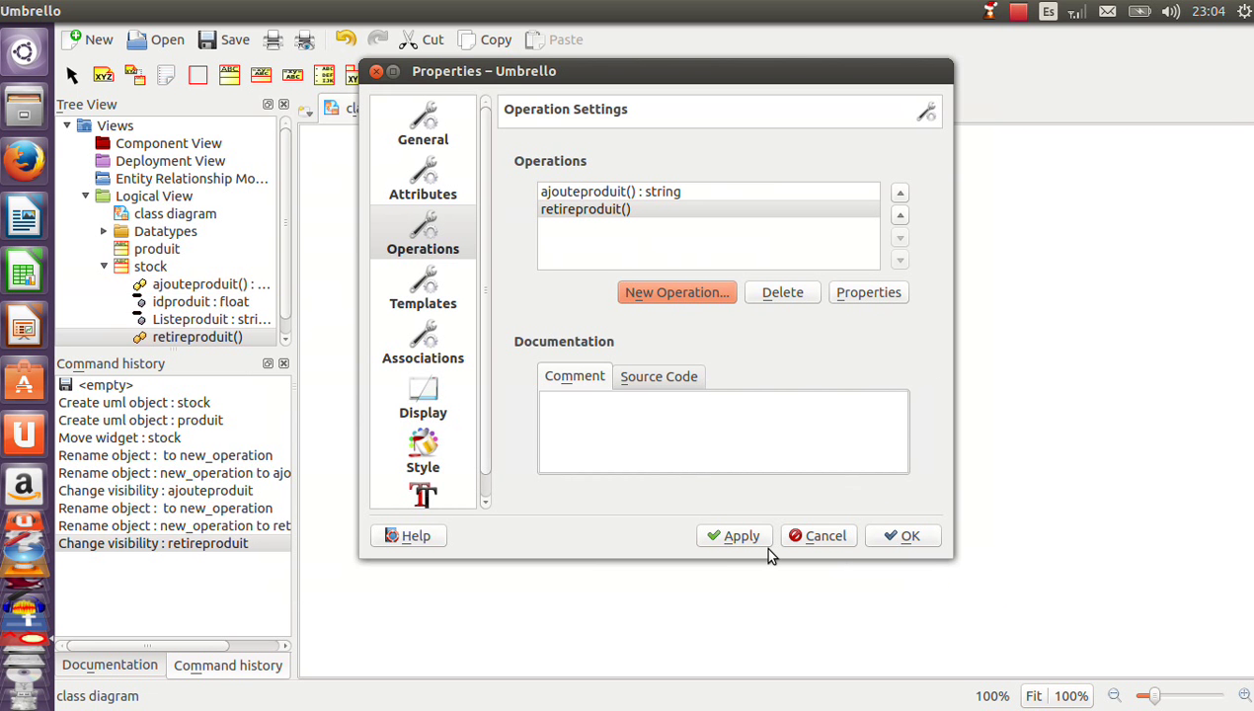
click(886, 535)
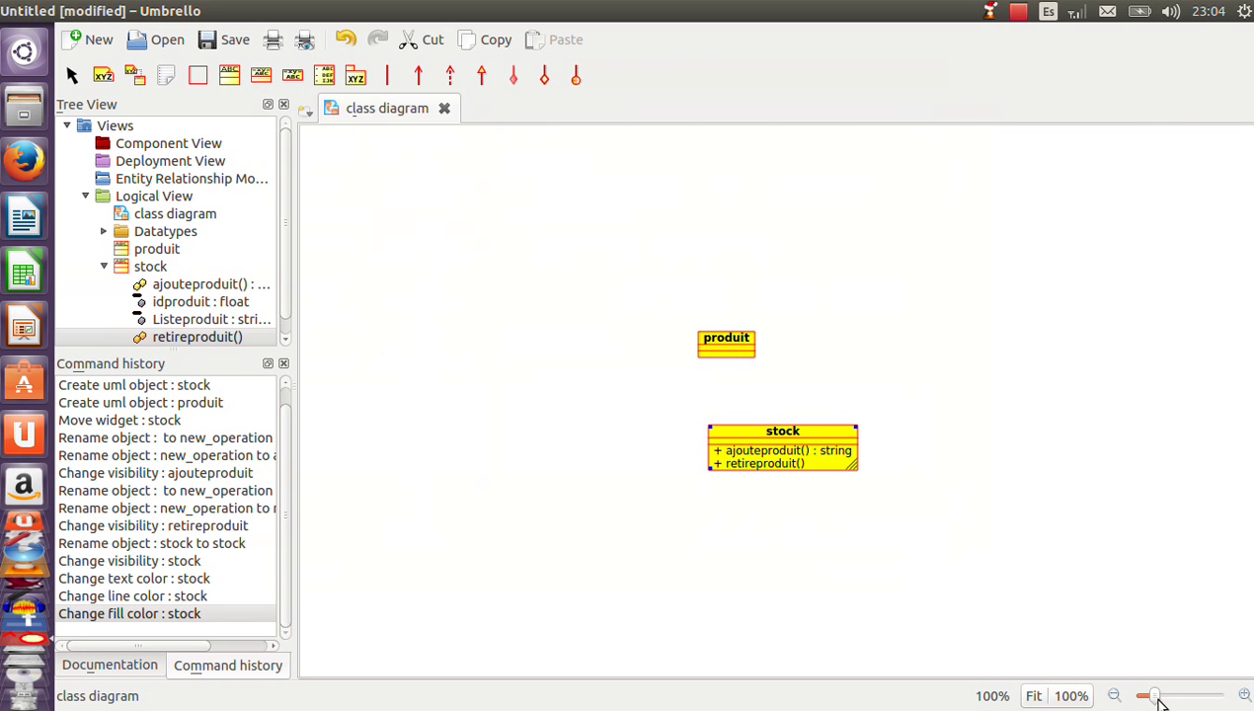
Step: Turn off the Public Only display option for the stock class so its private attributes are drawn
drag(1160, 701, 1163, 697)
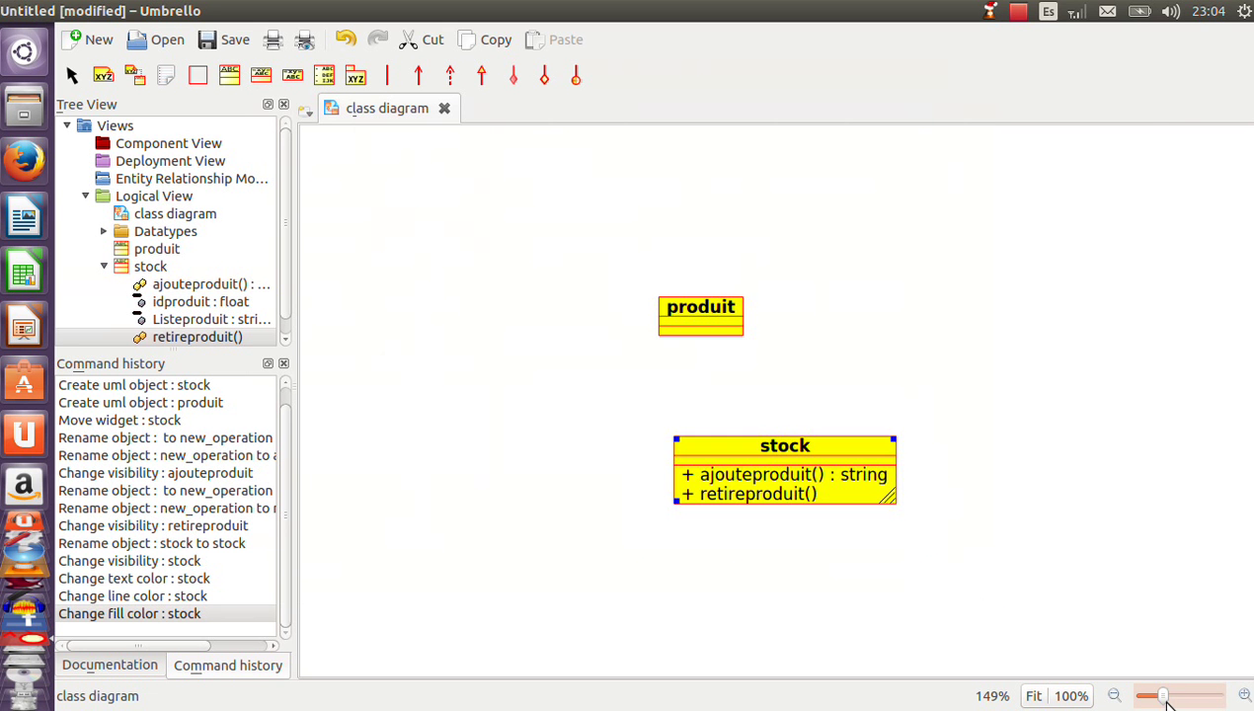
double_click(781, 465)
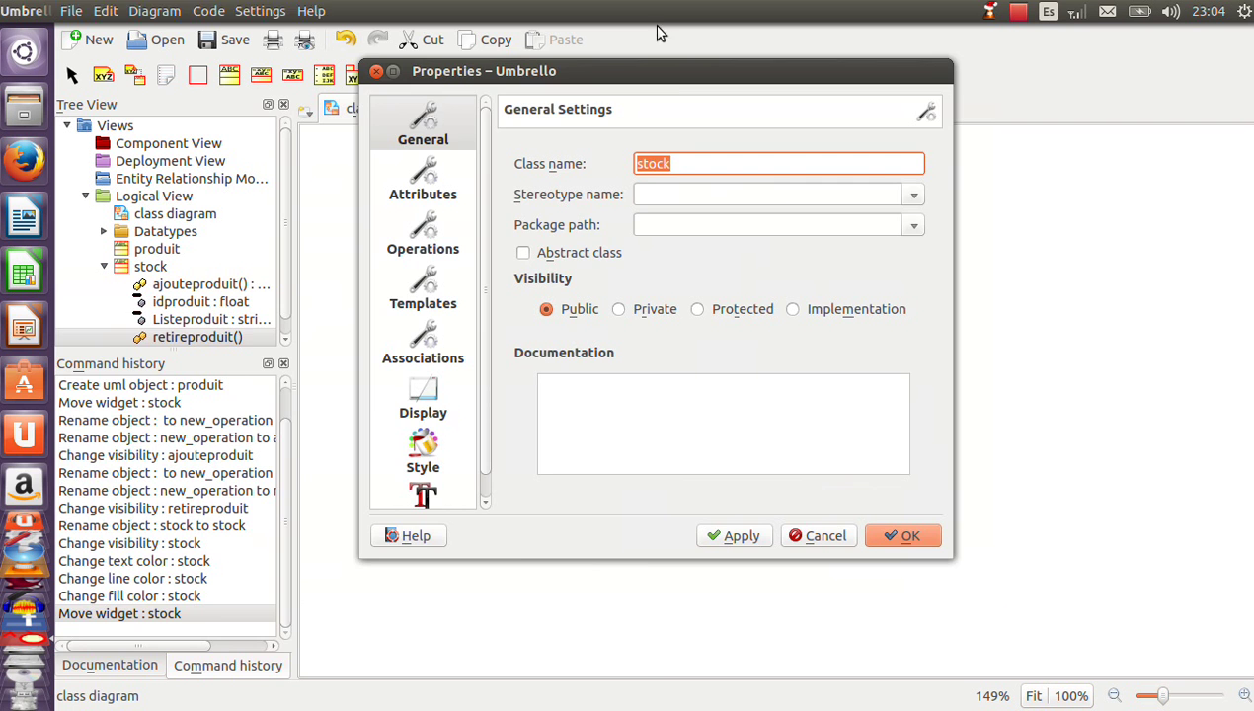
drag(660, 71, 537, 21)
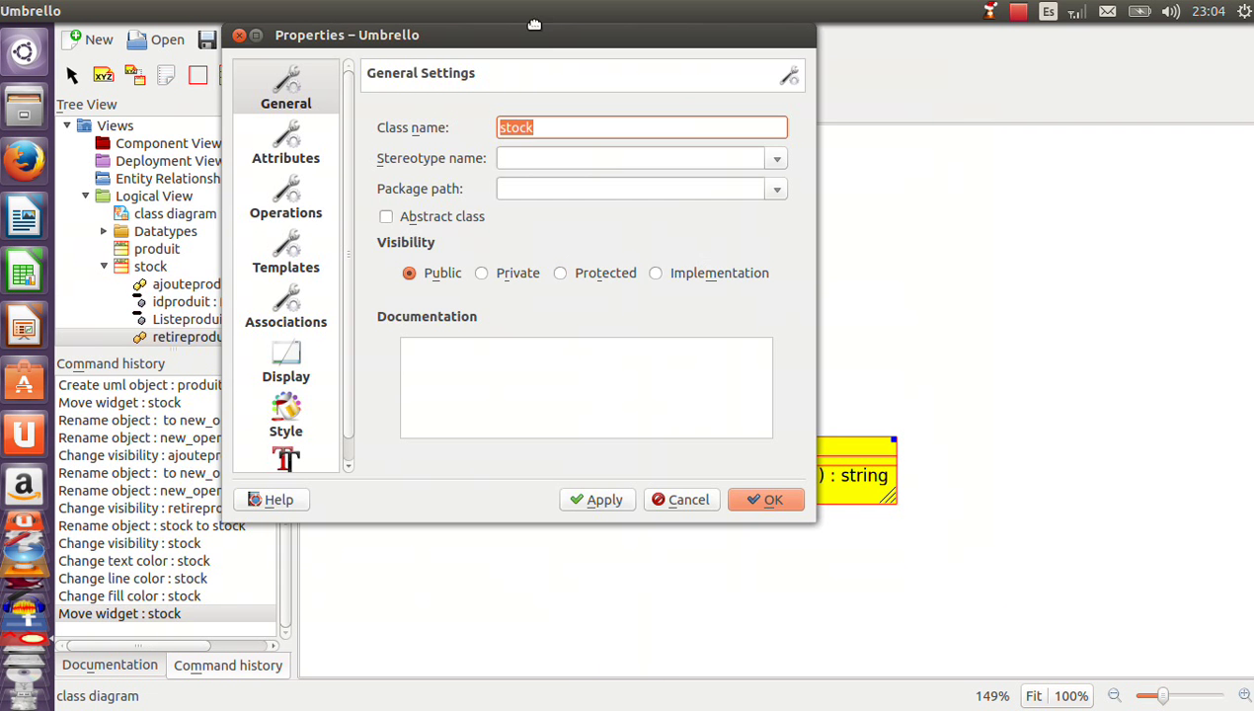
click(286, 370)
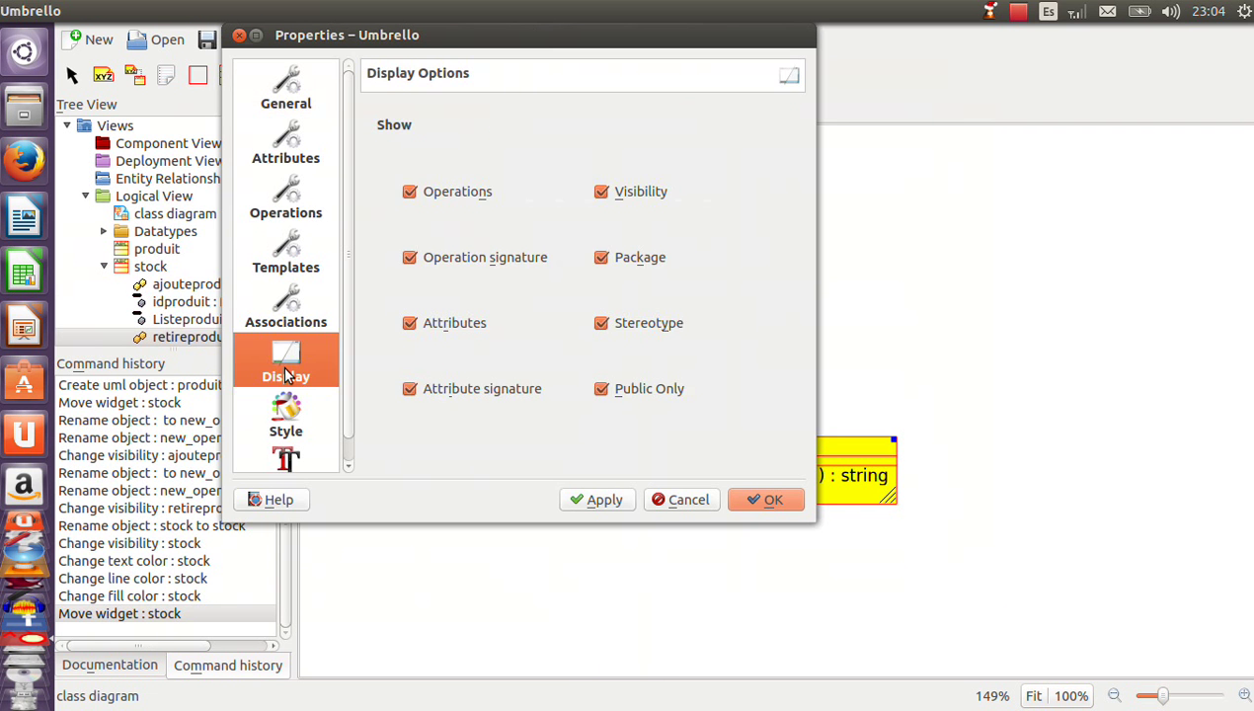
click(604, 393)
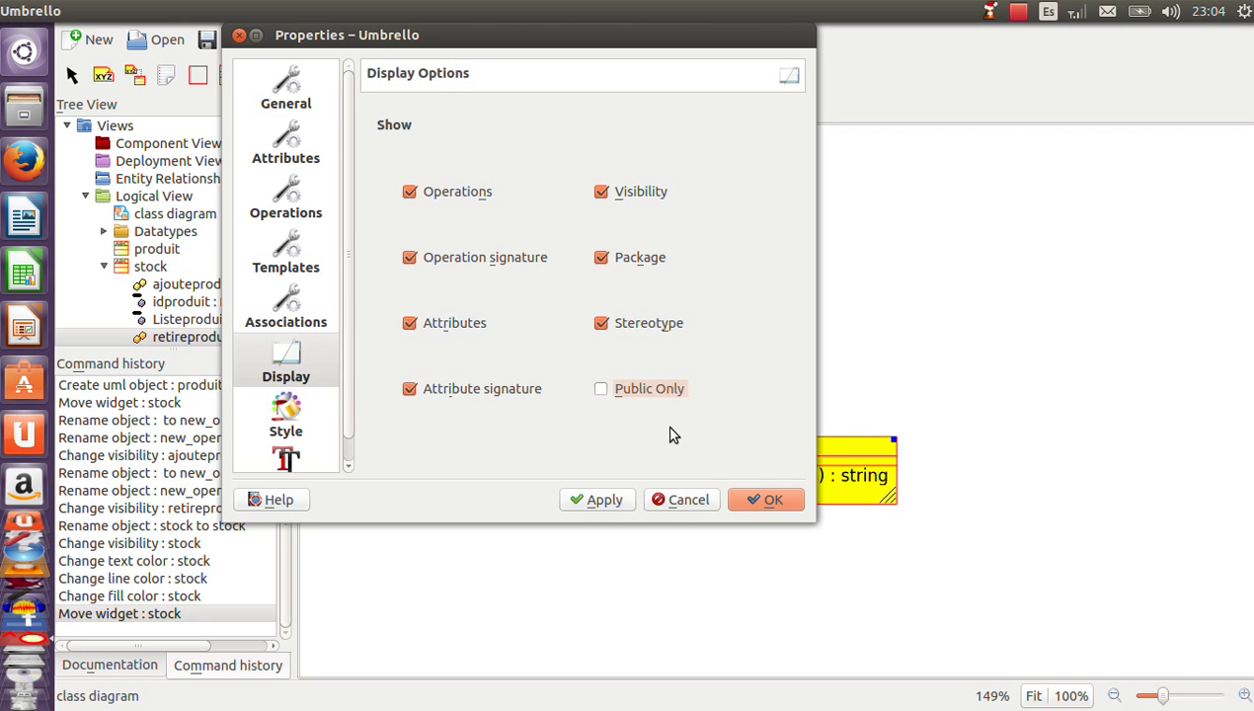
click(753, 497)
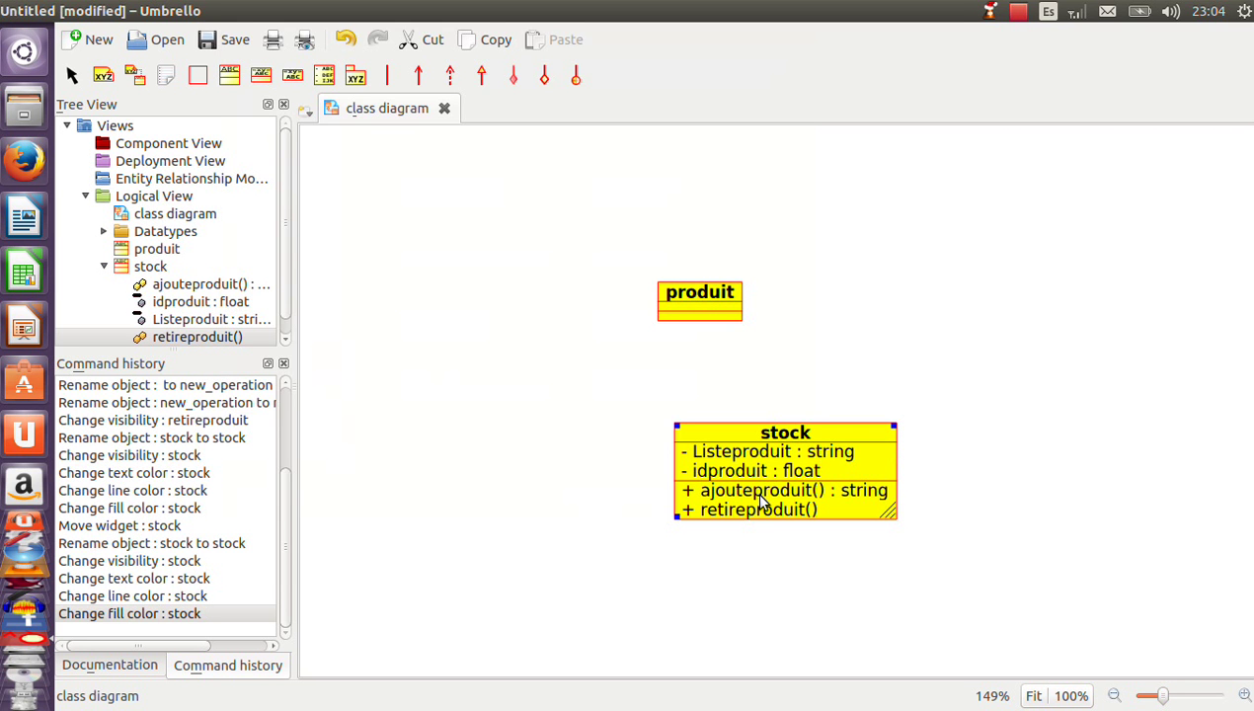
Step: Open the properties of the produit class and add an attribute named référence of type string
double_click(699, 296)
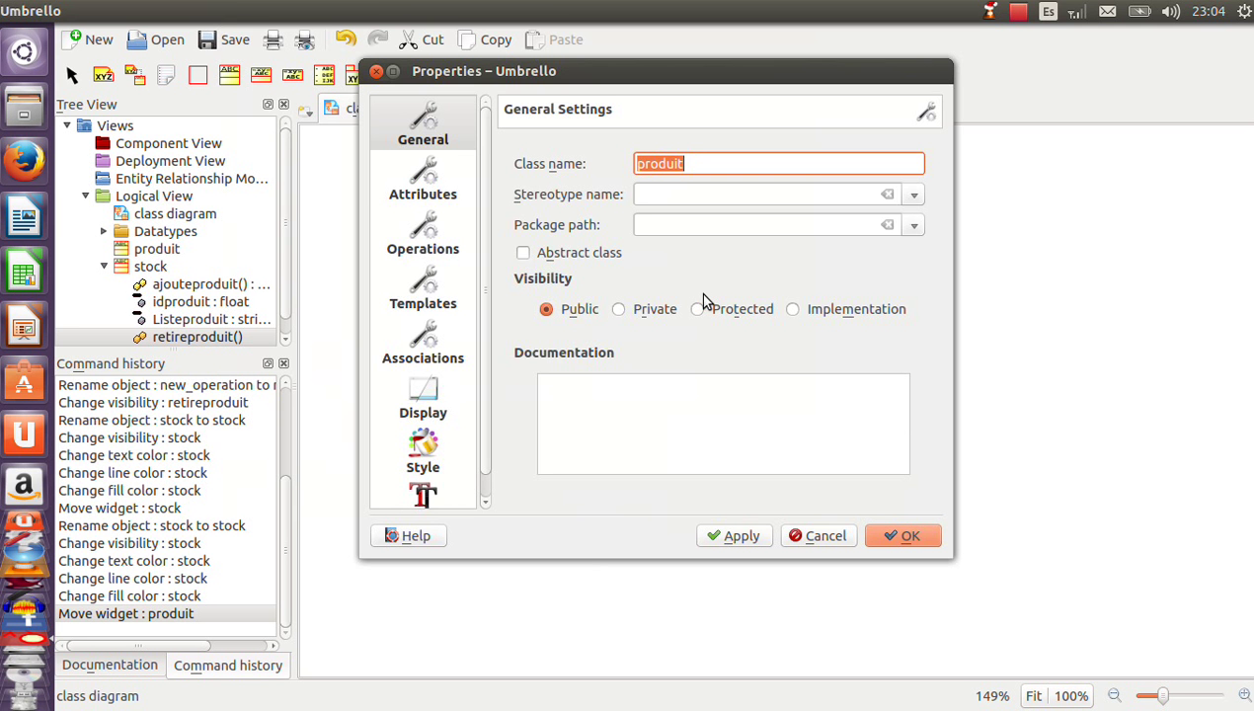
click(434, 183)
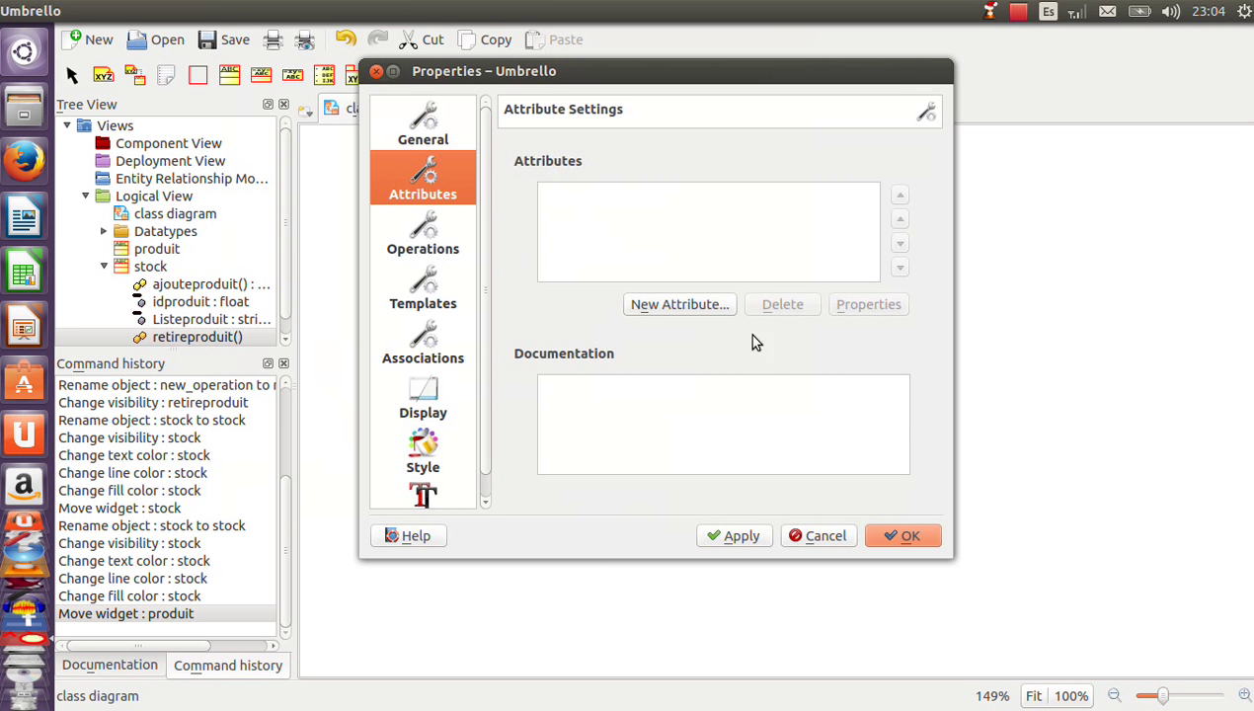
click(679, 304)
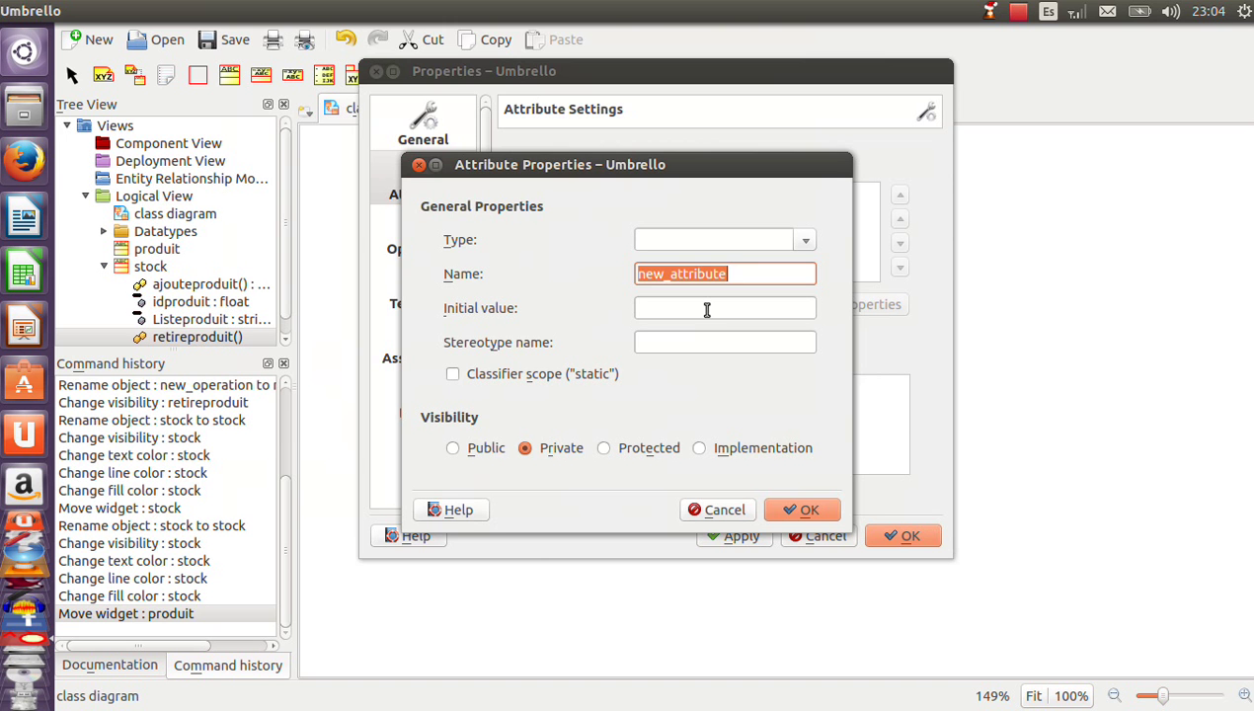
text(réf)
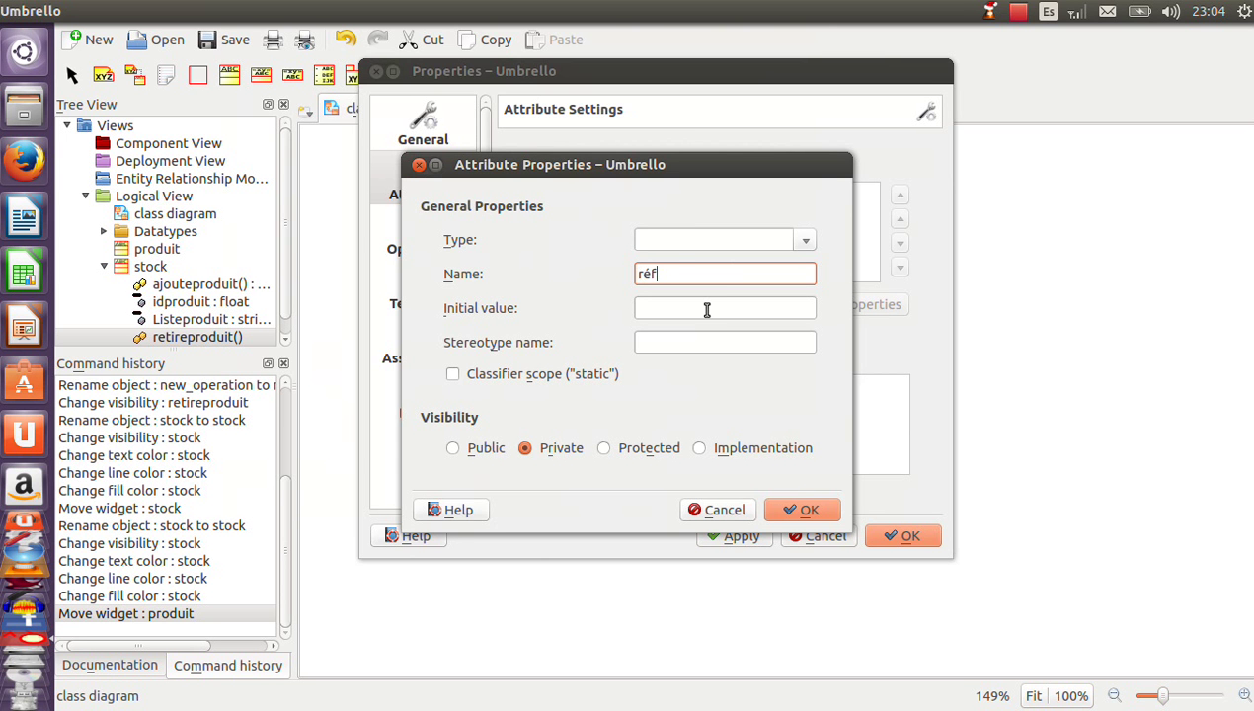
text(érence)
click(804, 244)
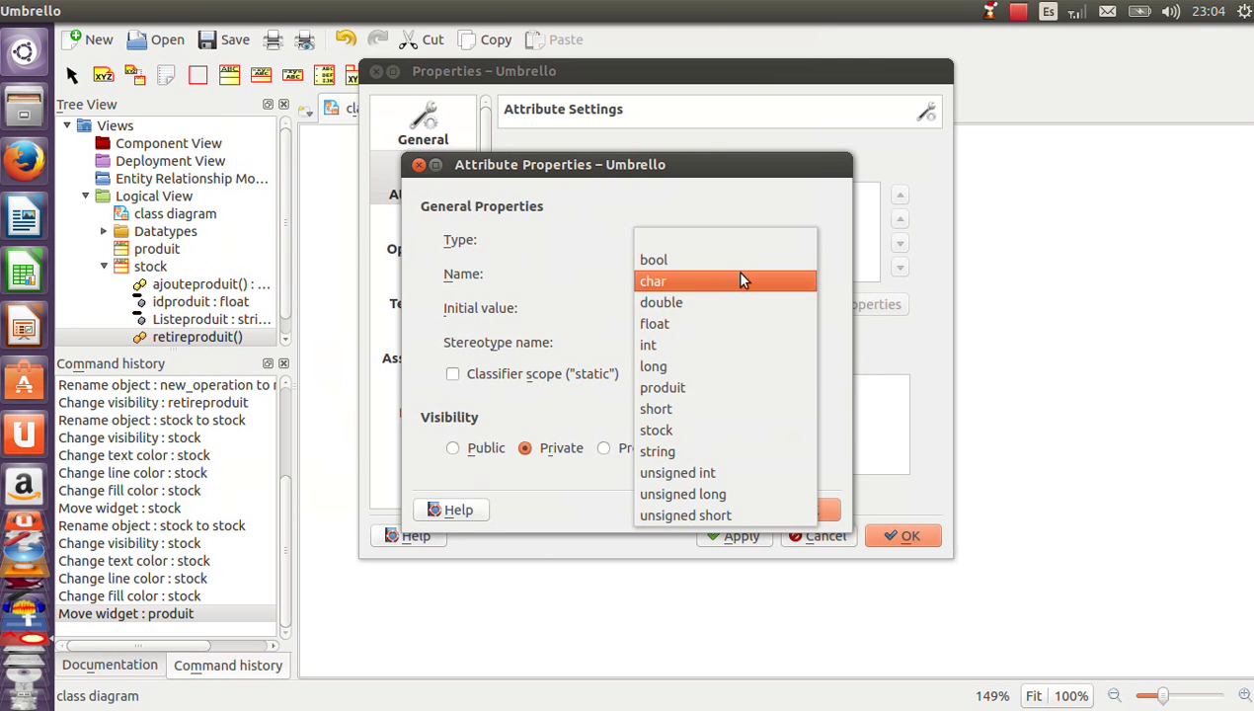
click(681, 452)
click(808, 507)
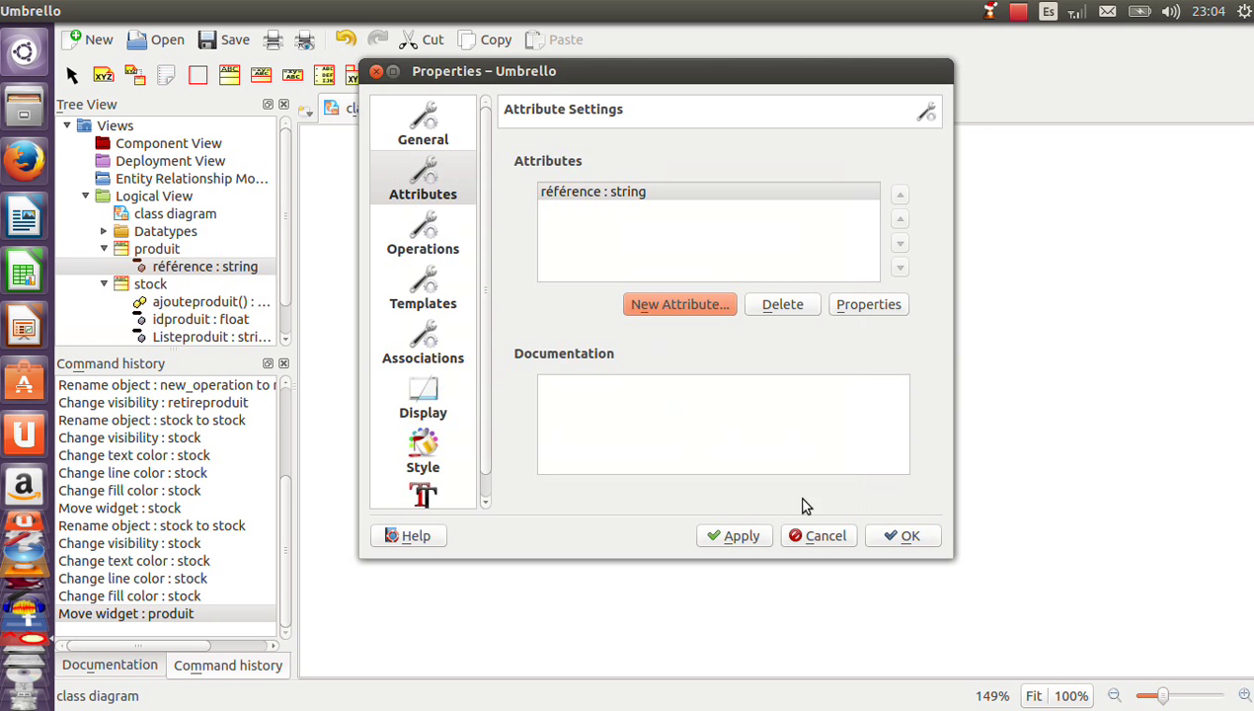
Step: Add a second attribute named prixHT of type float to the produit class
click(682, 301)
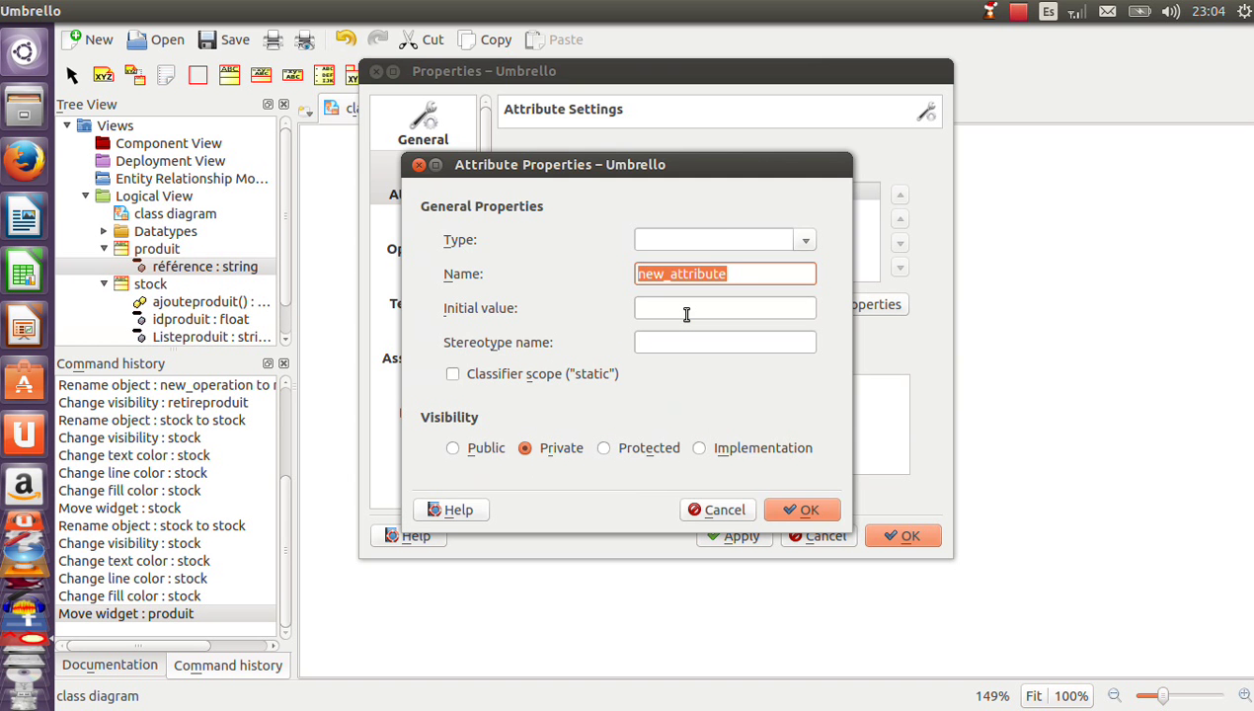
text(pri)
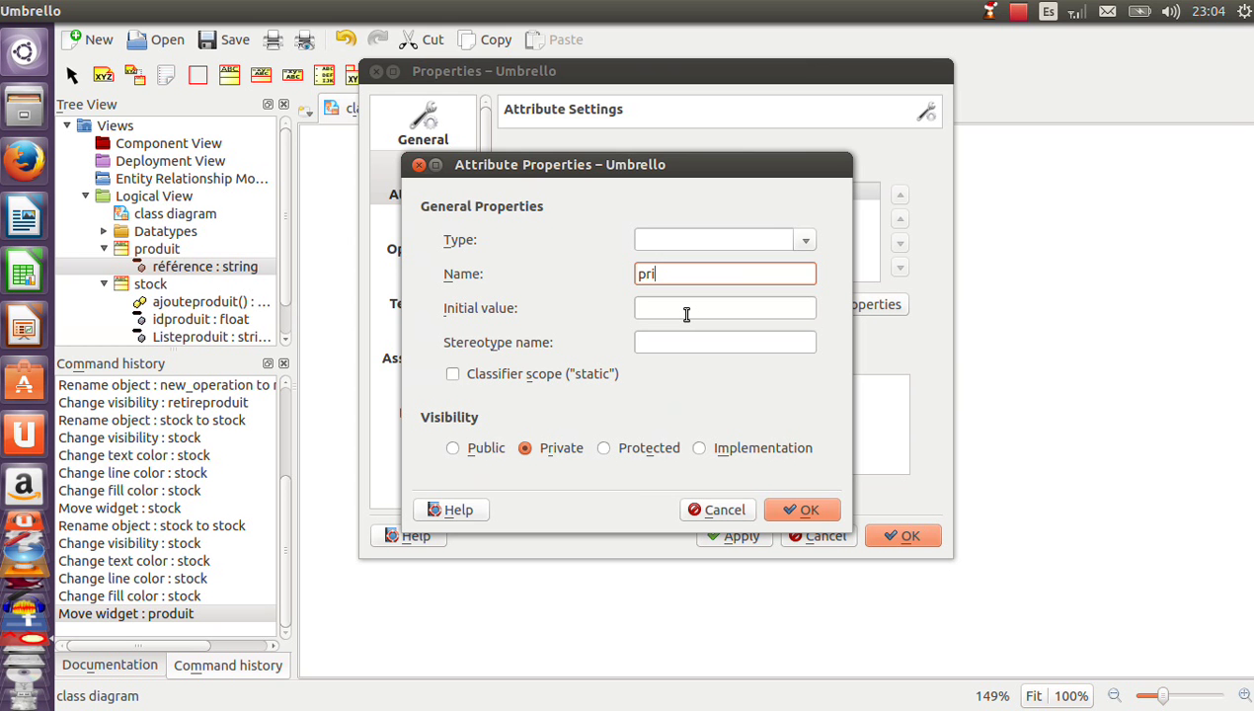
text(xHT)
click(805, 241)
click(659, 325)
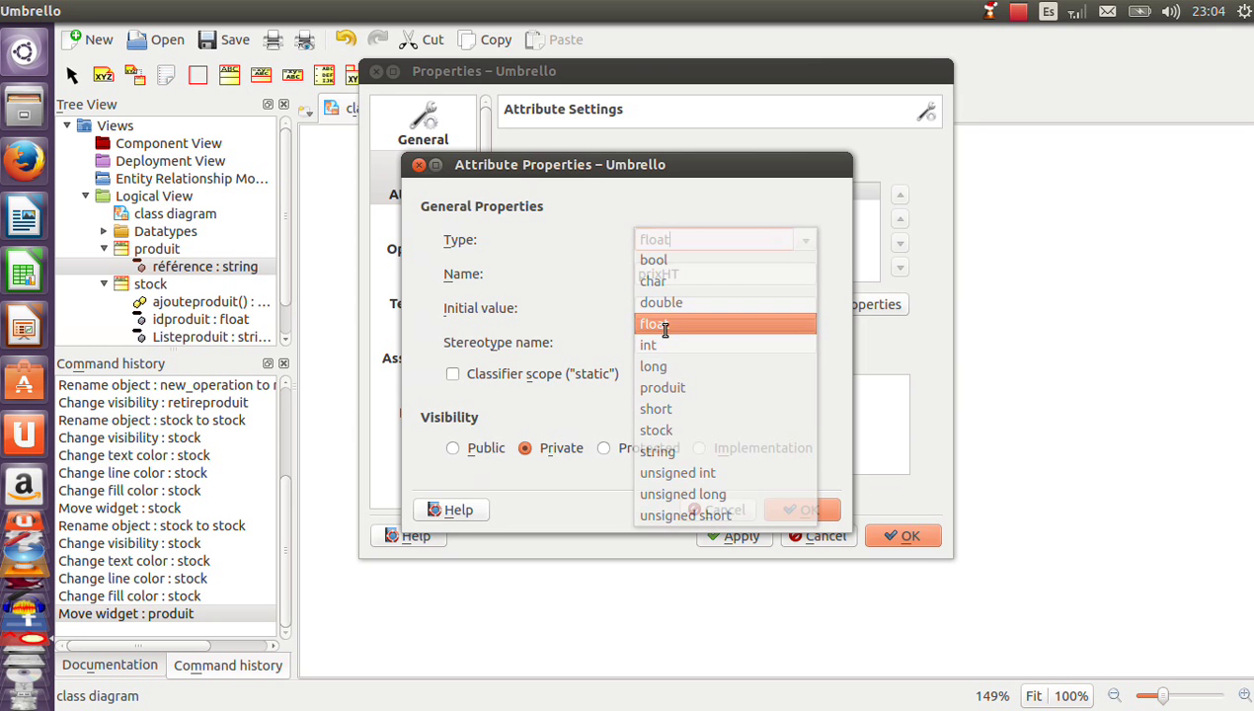
click(796, 507)
Step: Turn off the Public Only display option for the produit class and accept its properties
click(418, 405)
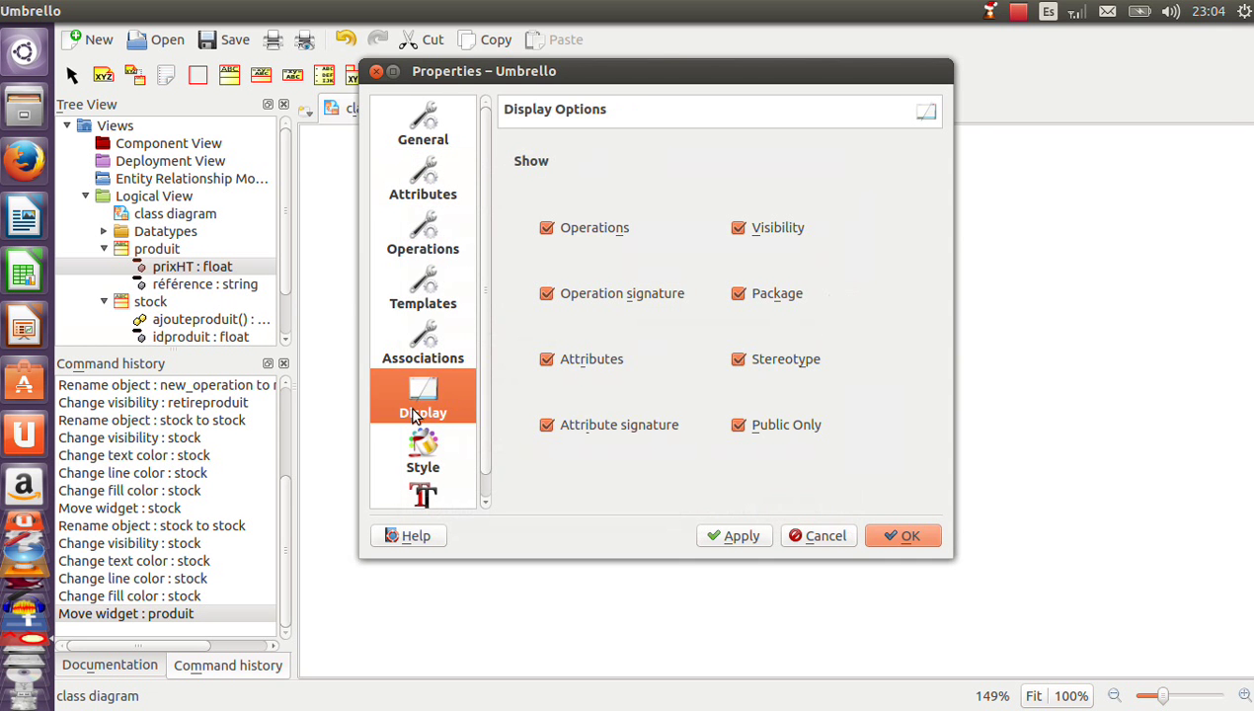
click(741, 426)
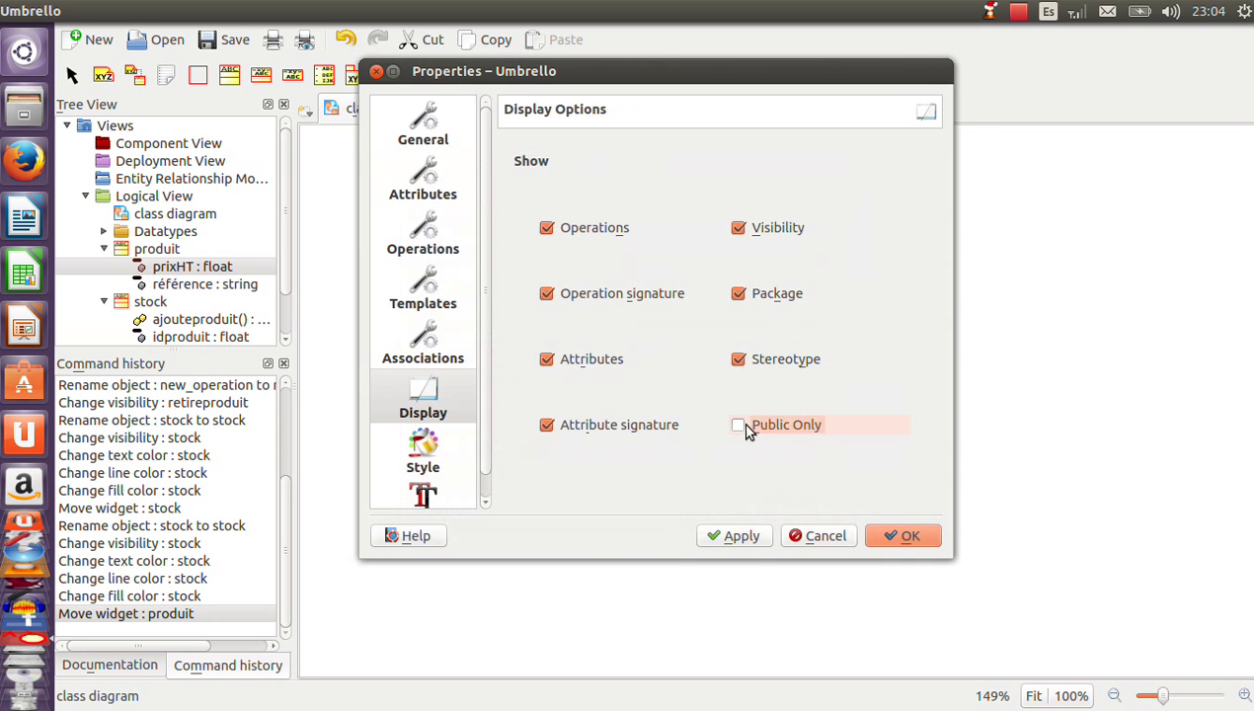
click(896, 534)
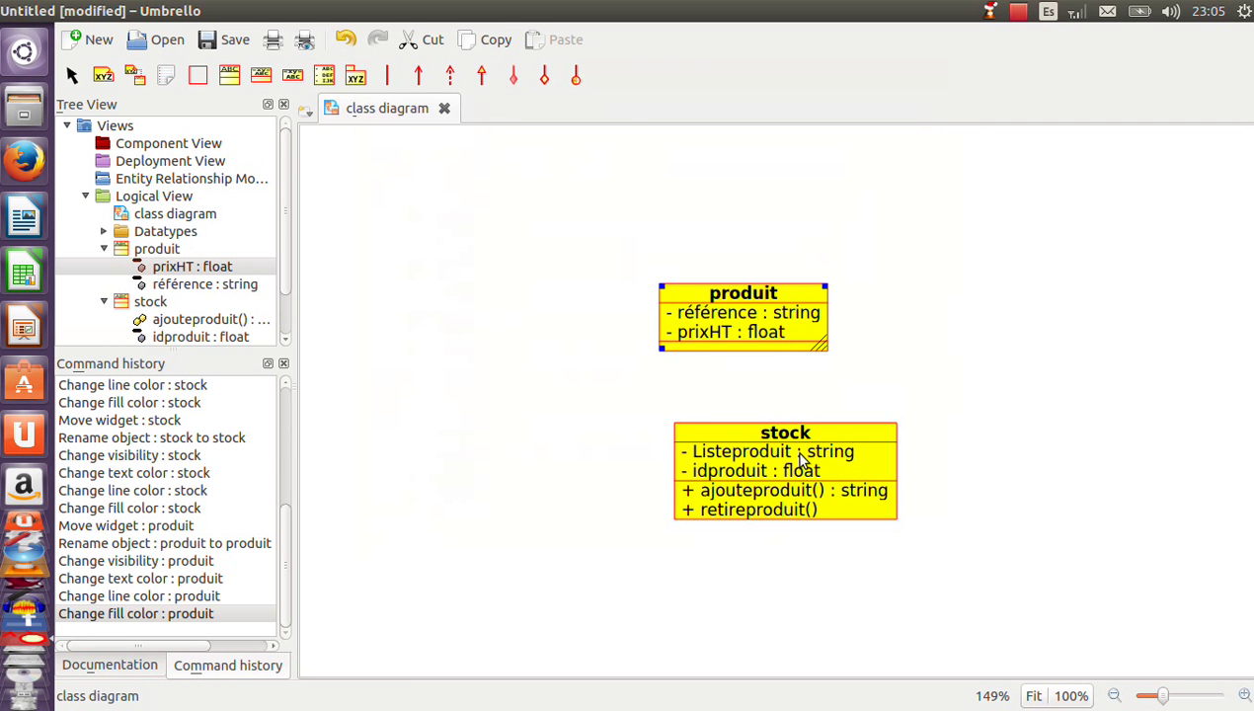
Step: Rearrange the classes with stock above produit and link them with an aggregation whose diamond is at stock
drag(794, 449, 656, 275)
drag(1017, 383, 590, 515)
click(542, 78)
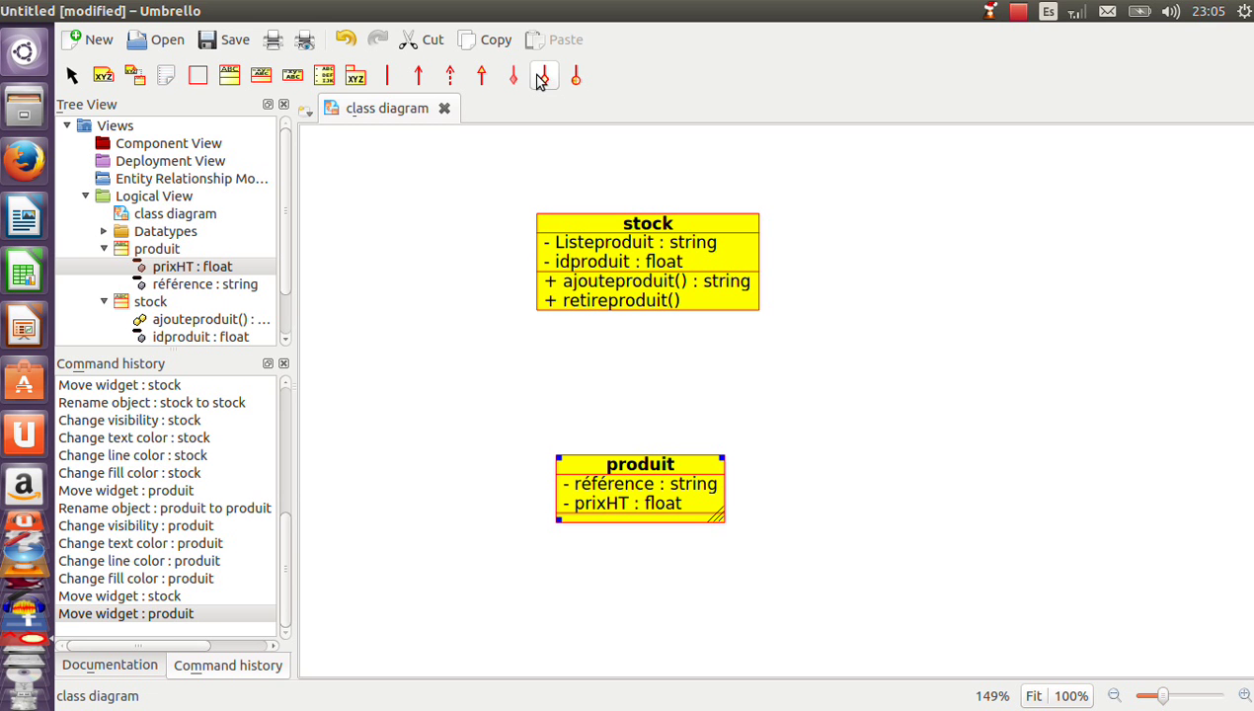
click(648, 264)
click(652, 498)
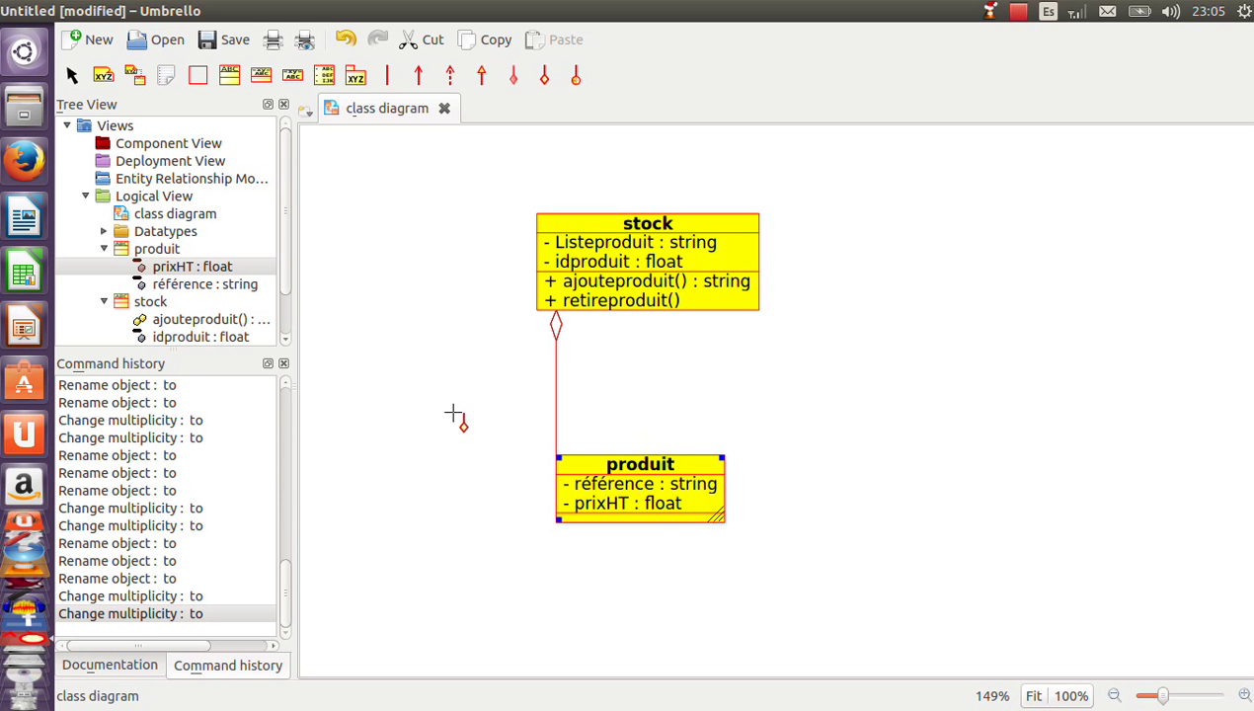
key(Escape)
Step: Shift the produit and stock classes slightly left so the aggregation line runs nearer their middles
drag(624, 475, 572, 486)
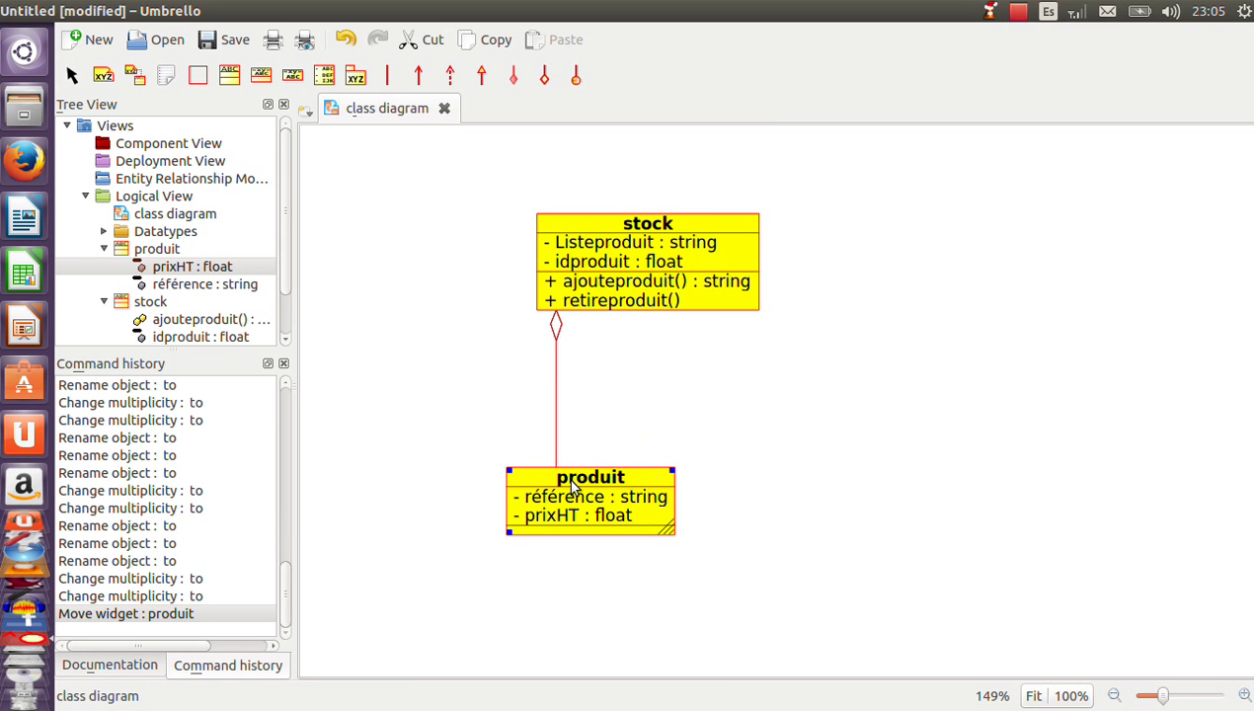
drag(689, 238, 599, 247)
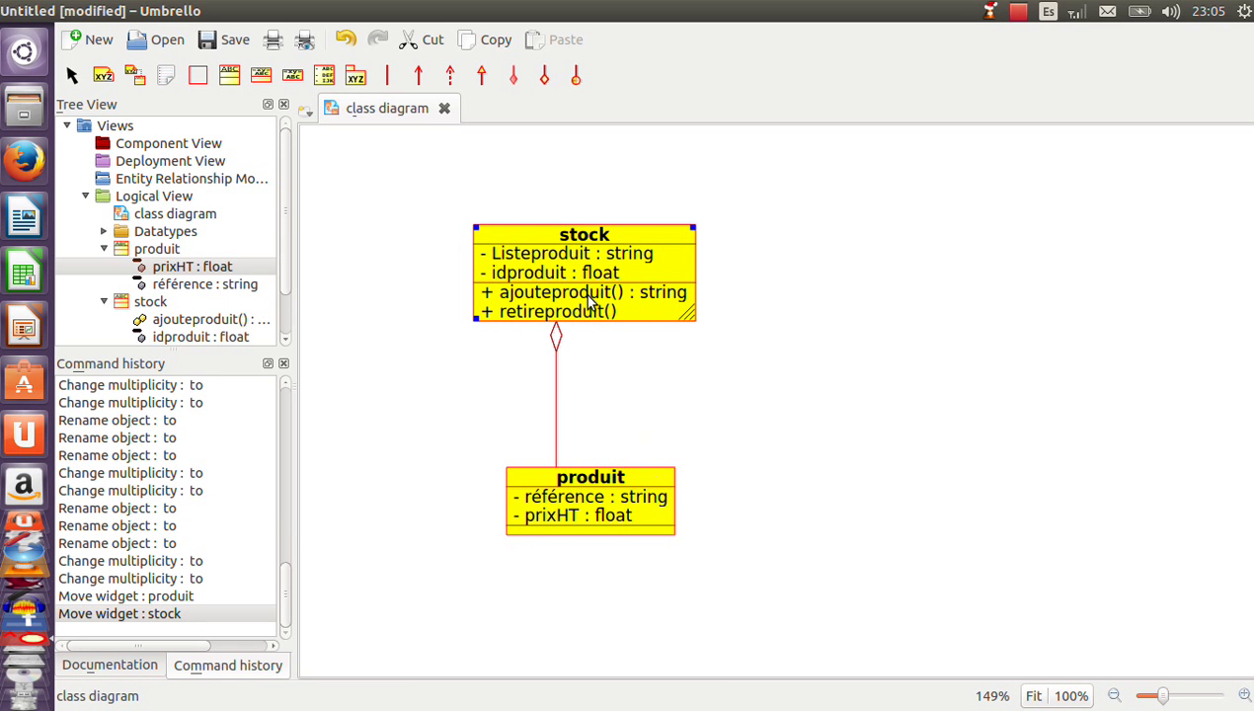
right_click(556, 346)
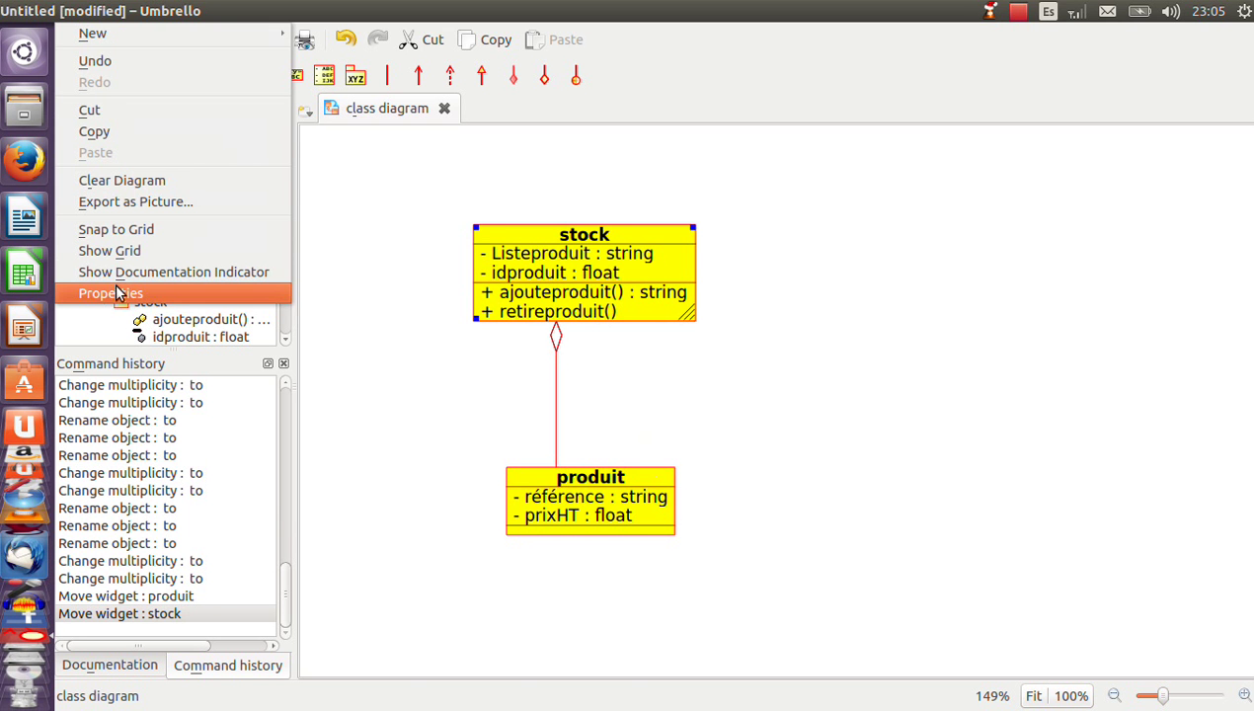
click(540, 575)
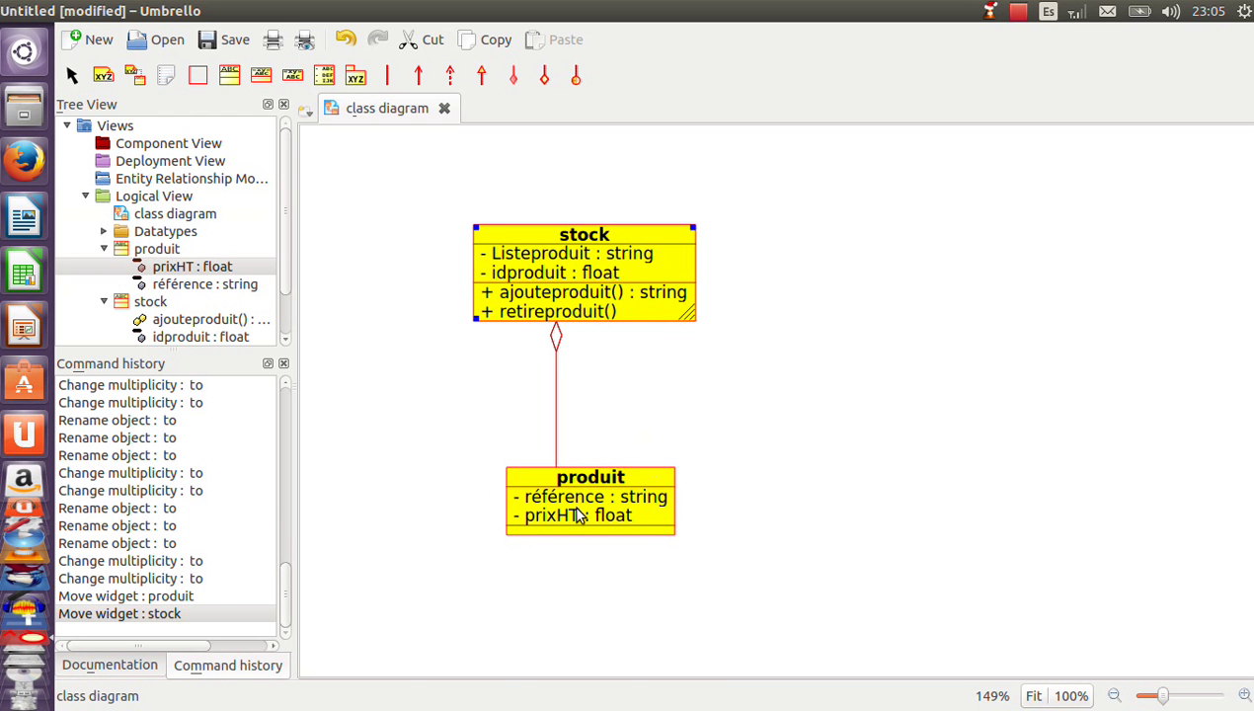
Step: Move the produit class slightly further below stock and set the aggregation's multiplicity for the produit role to 1..*
drag(565, 512, 568, 541)
click(558, 484)
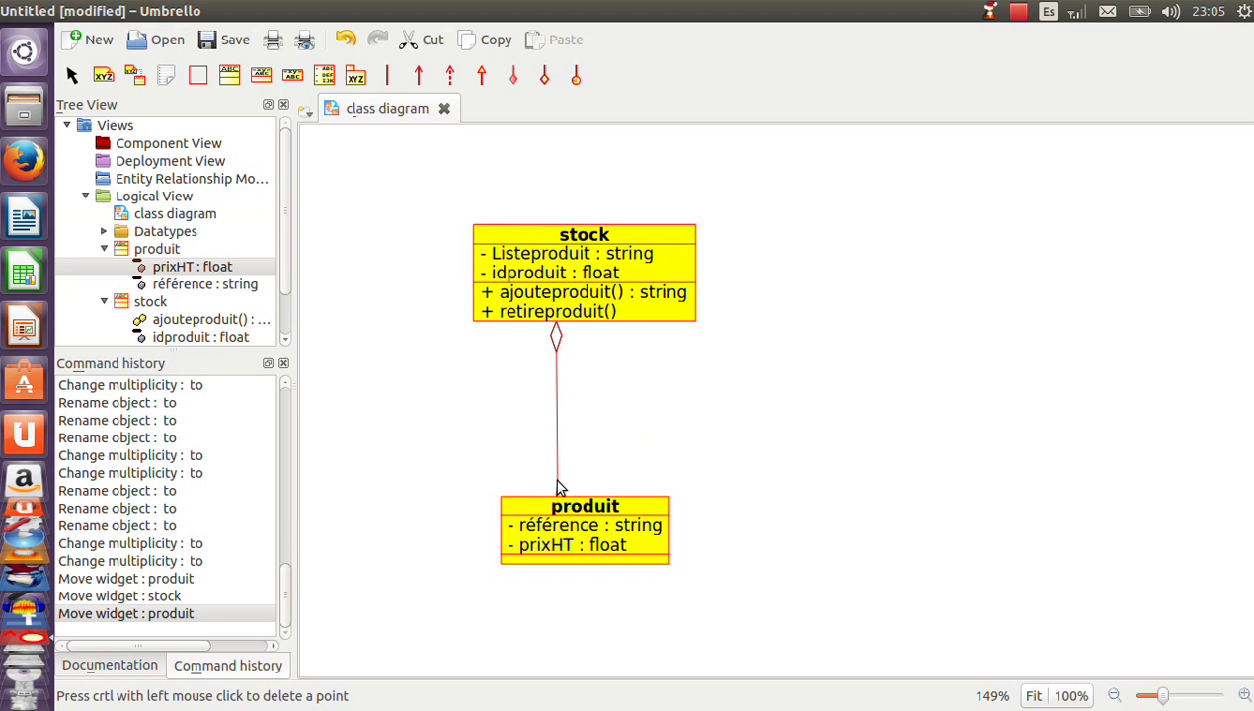
right_click(557, 484)
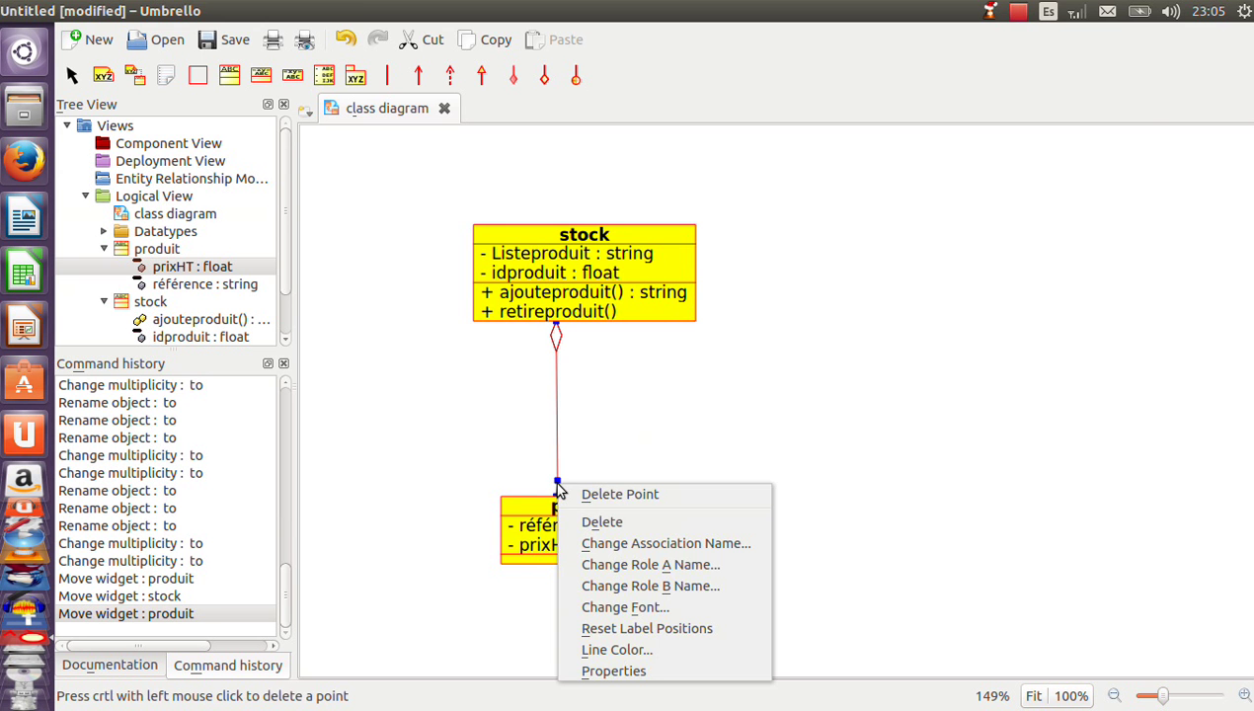
click(633, 669)
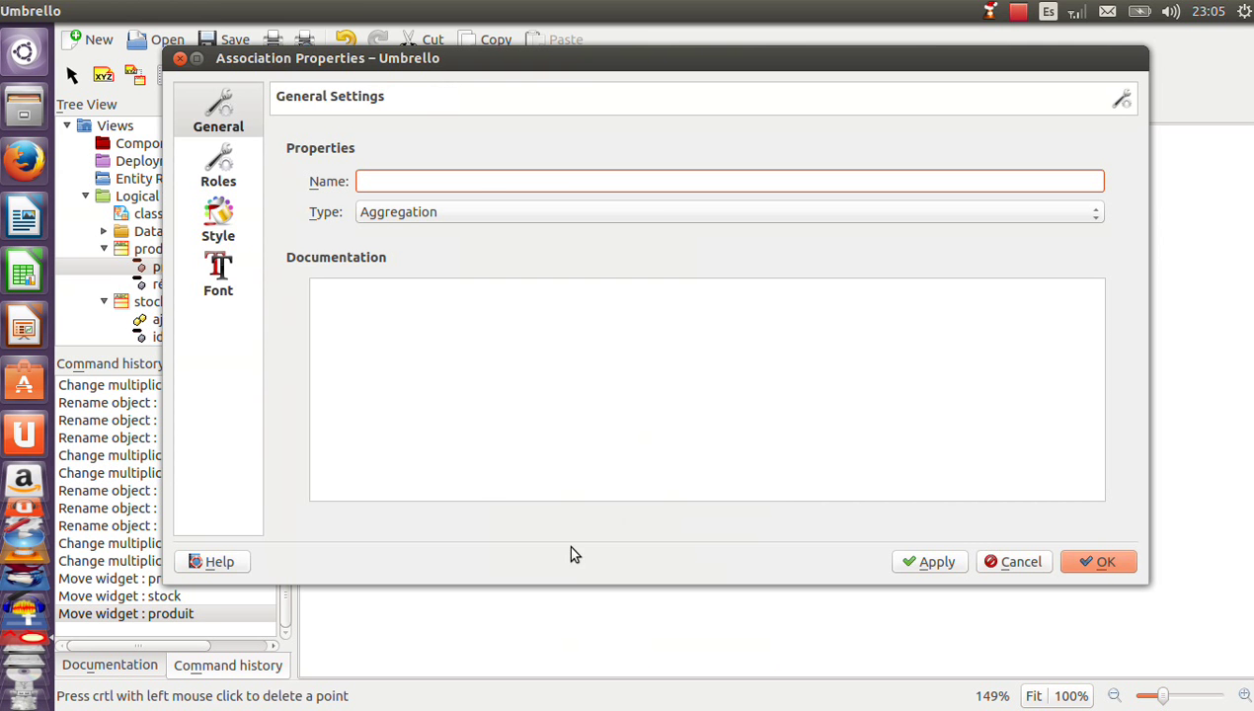
click(218, 163)
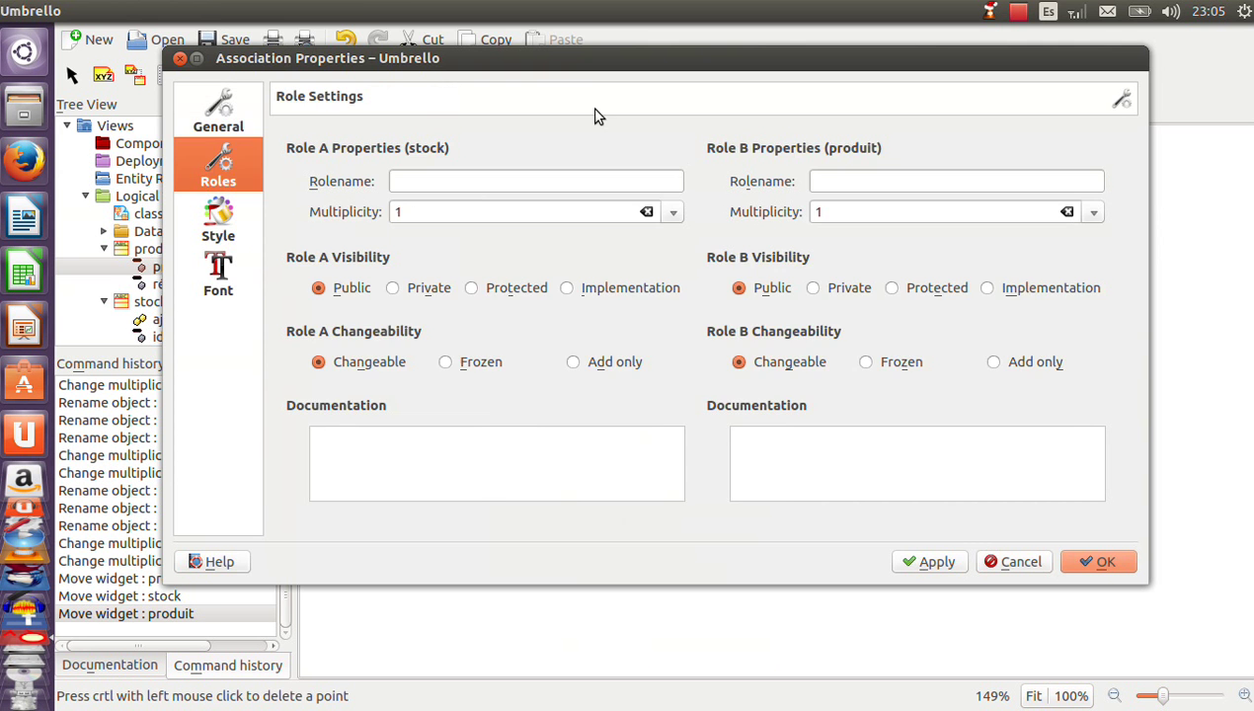
click(1093, 218)
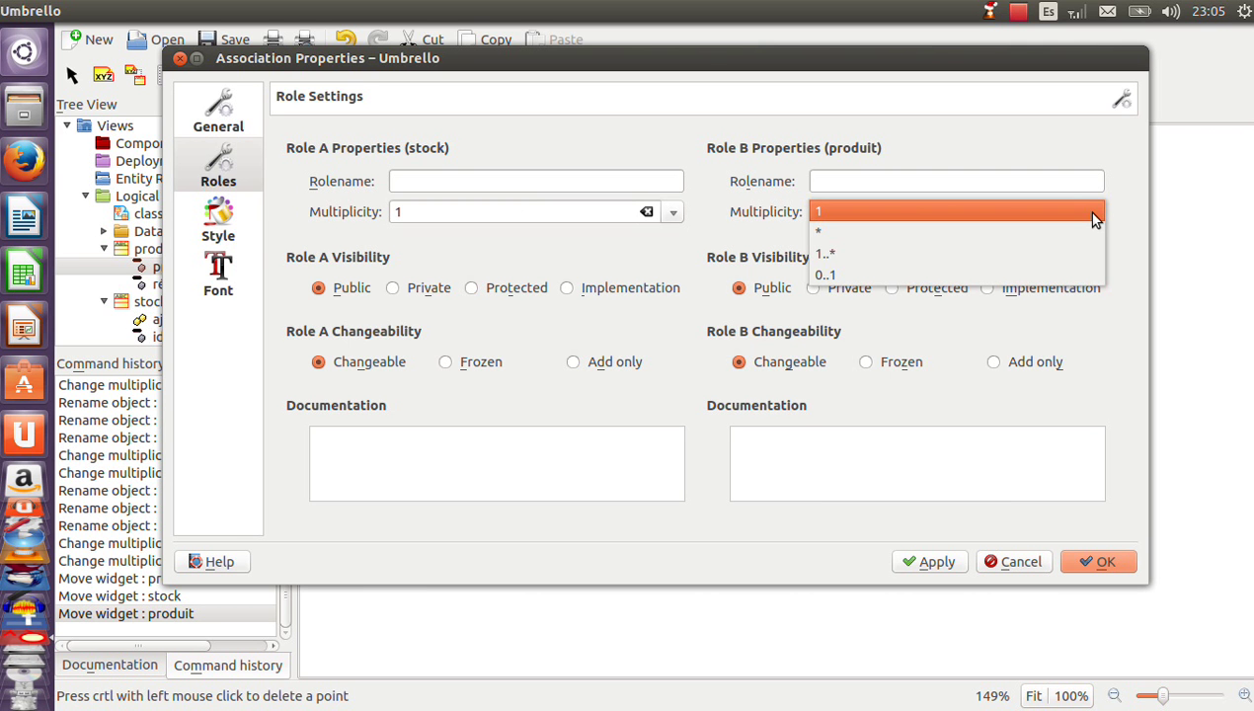
click(1000, 252)
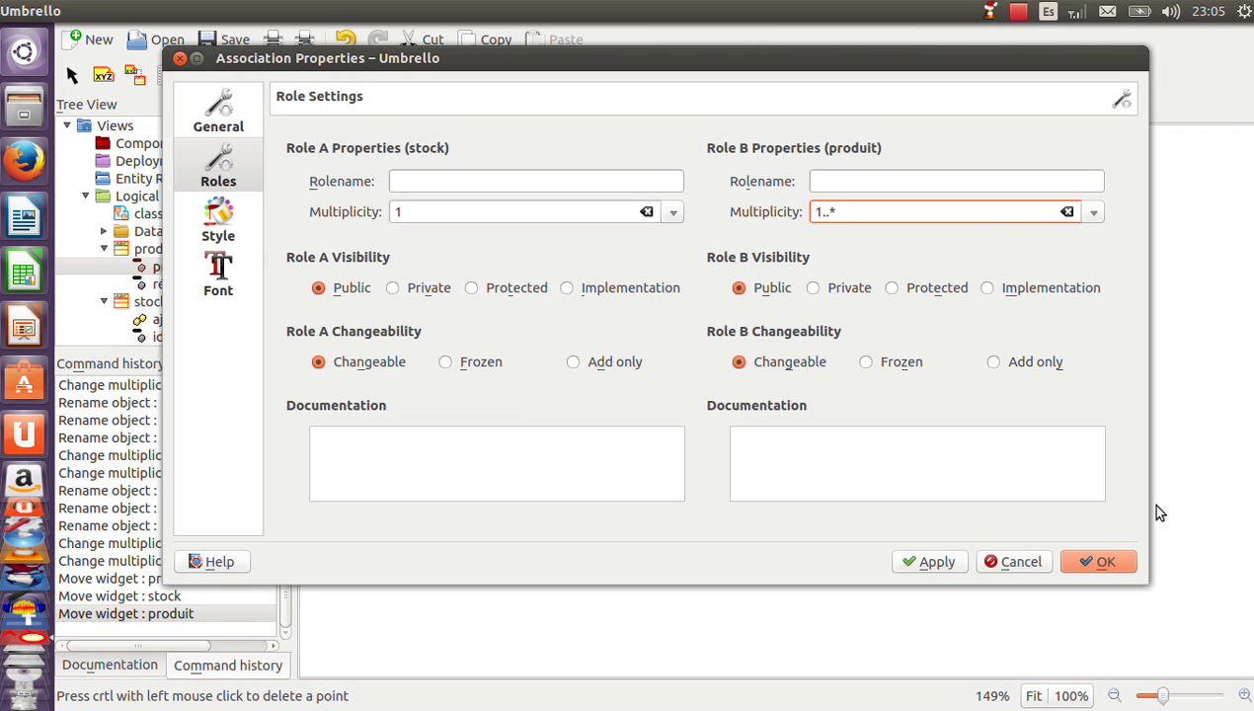
click(1114, 564)
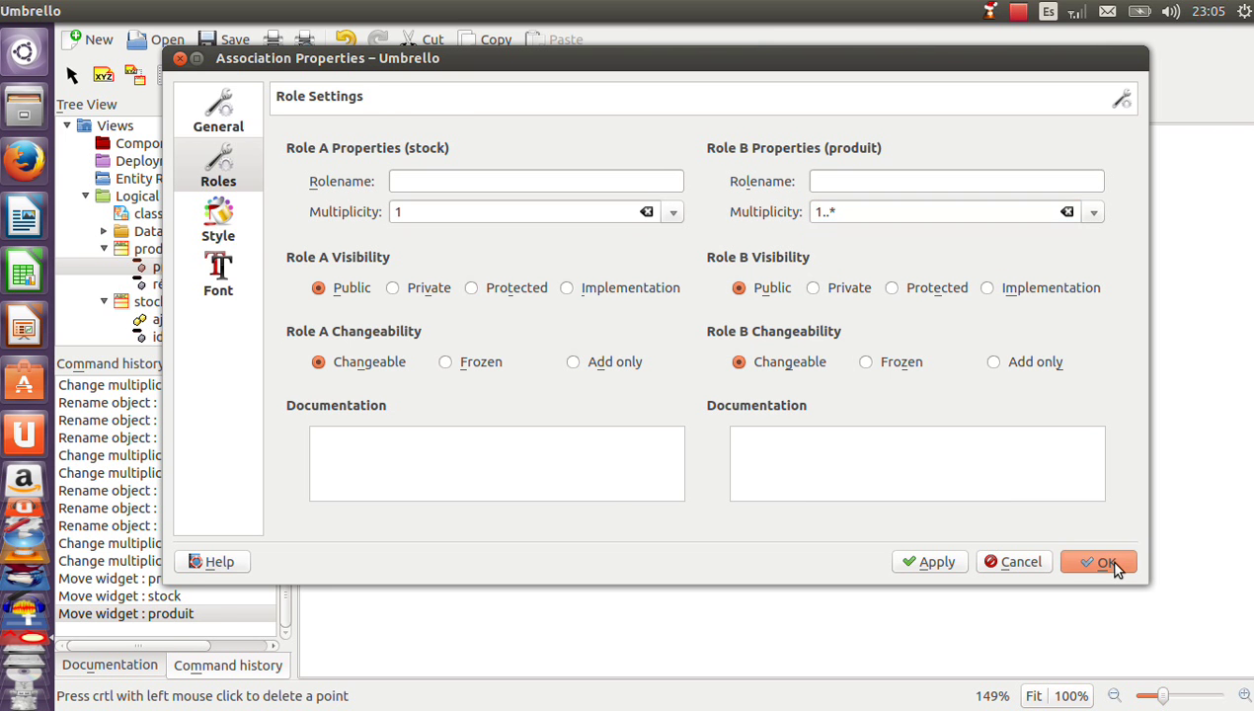